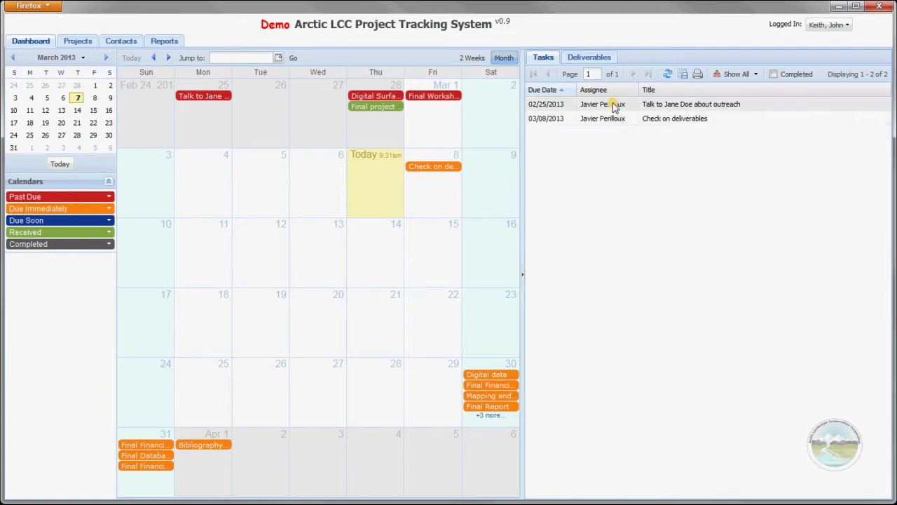
Step: View the past due deliverables on the dashboard, checking the second page and returning to the first
{"action": "left_click", "coordinate": [593, 60]}
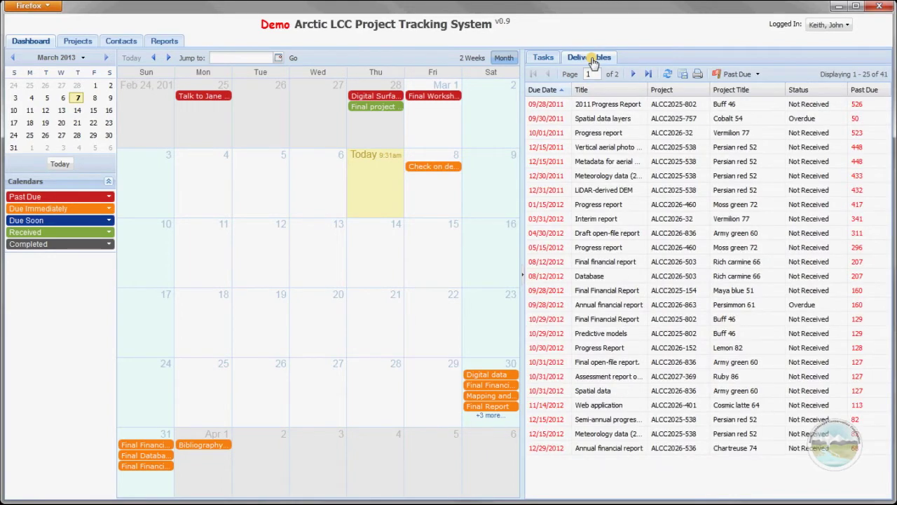
{"action": "left_click", "coordinate": [631, 74]}
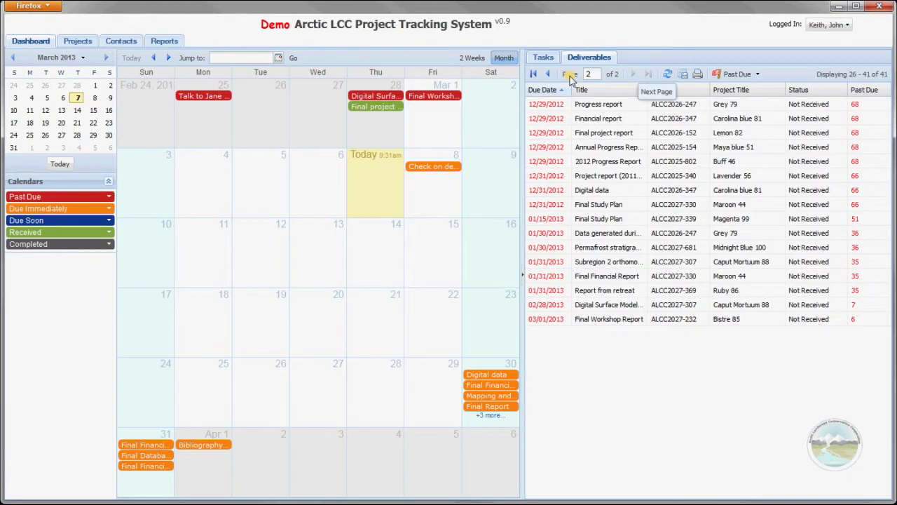
{"action": "left_click", "coordinate": [548, 74]}
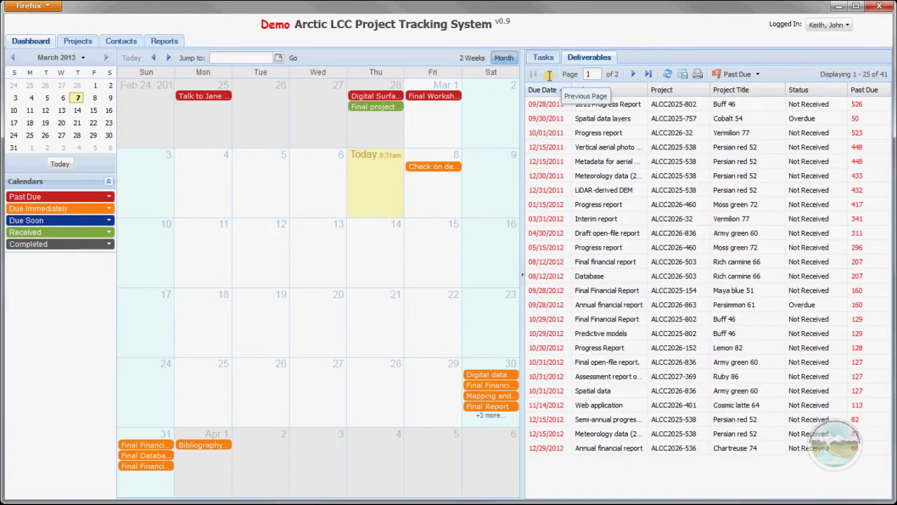
Step: Export the past due deliverables list, and view and close its printable version
{"action": "left_click", "coordinate": [682, 79]}
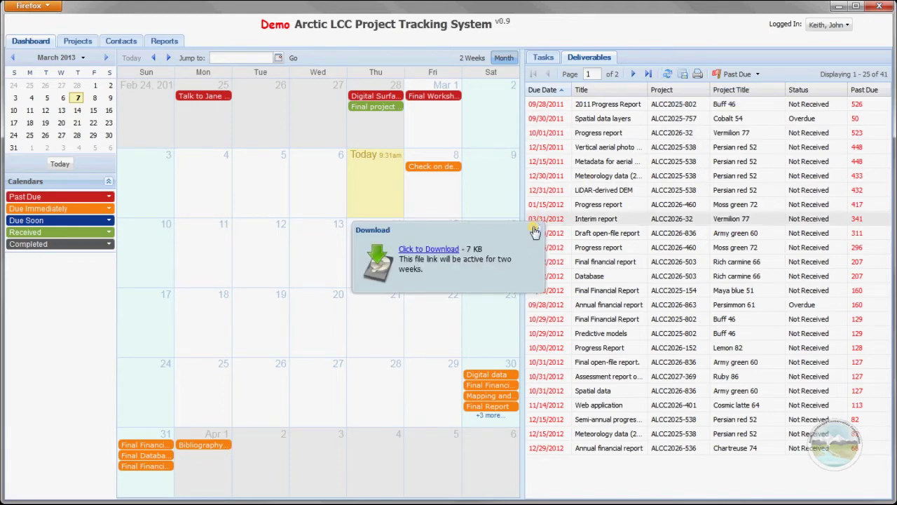
{"action": "left_click", "coordinate": [697, 73]}
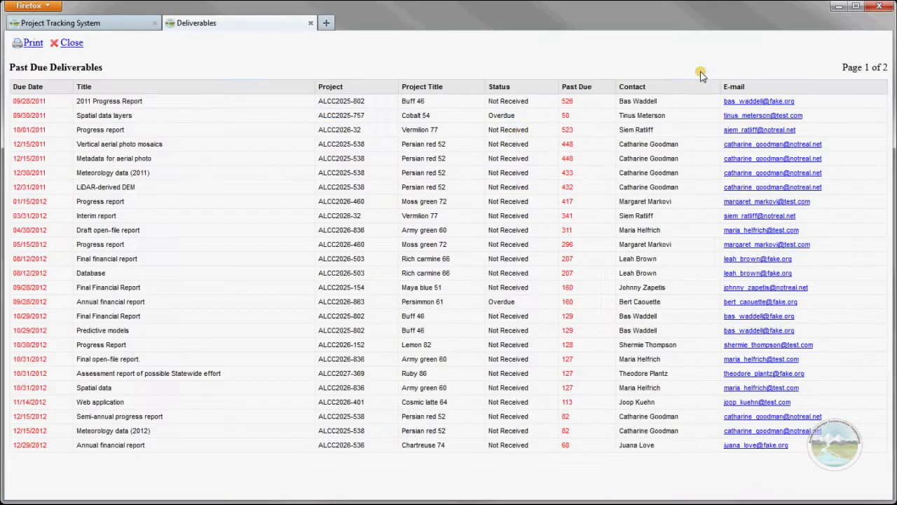
{"action": "left_click", "coordinate": [71, 44]}
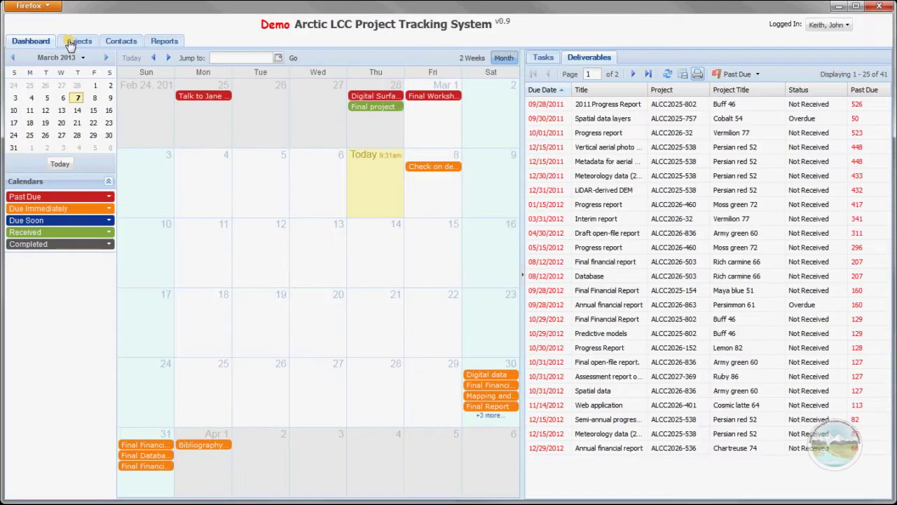
Step: Filter the dashboard deliverables to Incomplete and sort them by title in descending order
{"action": "left_click", "coordinate": [740, 75]}
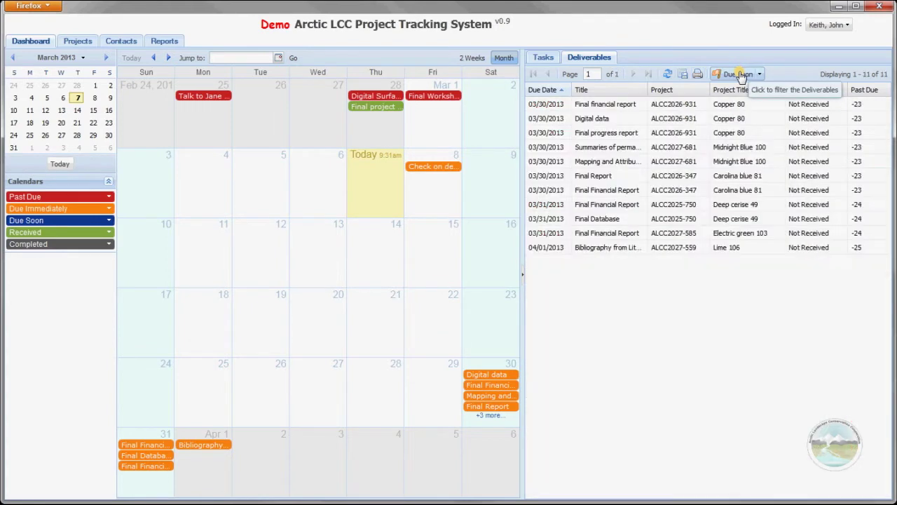
{"action": "left_click", "coordinate": [741, 75]}
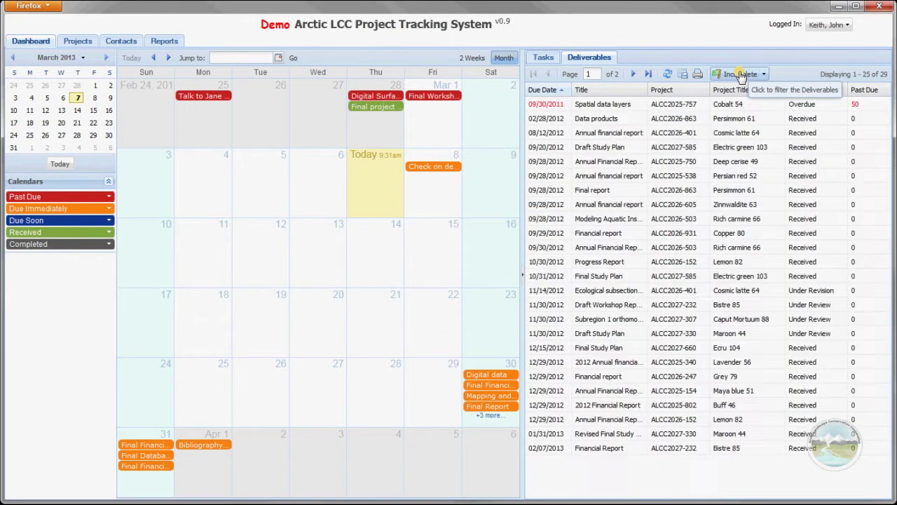
{"action": "left_click", "coordinate": [610, 91]}
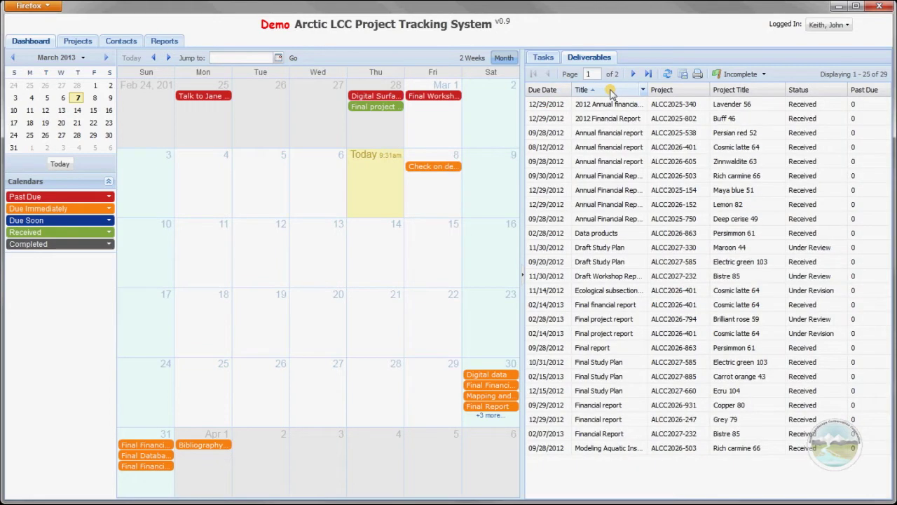
{"action": "left_click", "coordinate": [612, 92]}
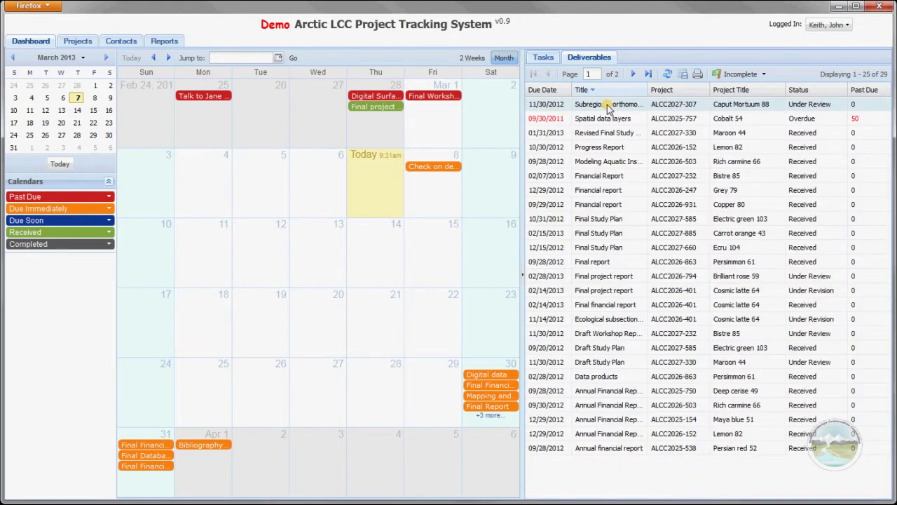
Step: View the details of the Subregion 1 orthomosaic deliverable in project ALCC2027-307 and close the project record
{"action": "double_click", "coordinate": [607, 105]}
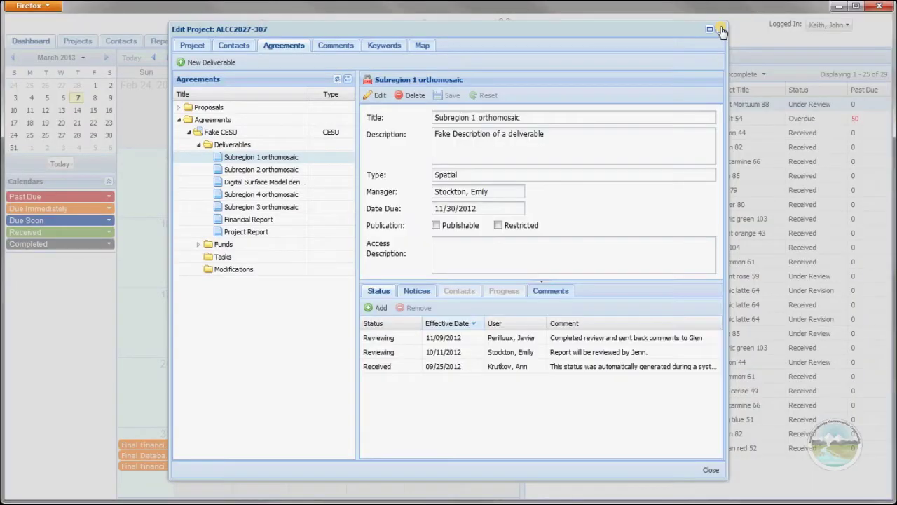
{"action": "left_click", "coordinate": [720, 30]}
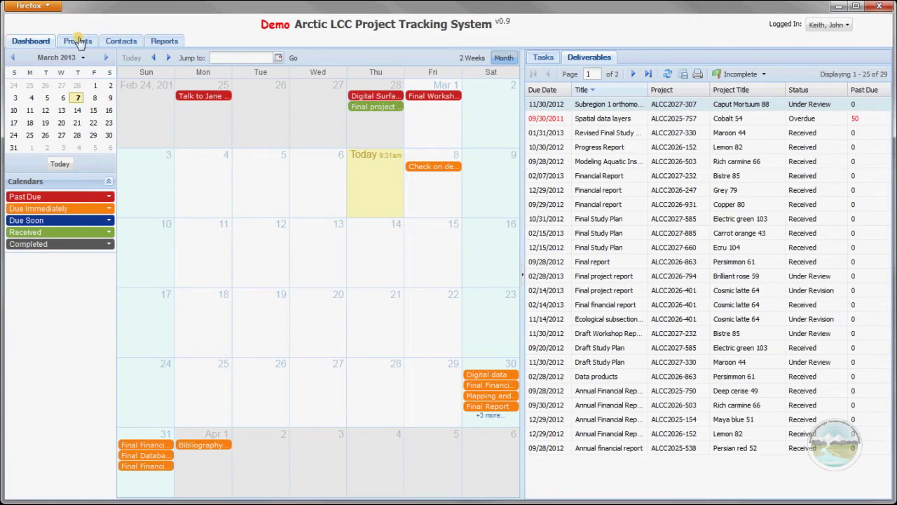
Step: Open the projects list and add the Short Title column to it
{"action": "left_click", "coordinate": [79, 41]}
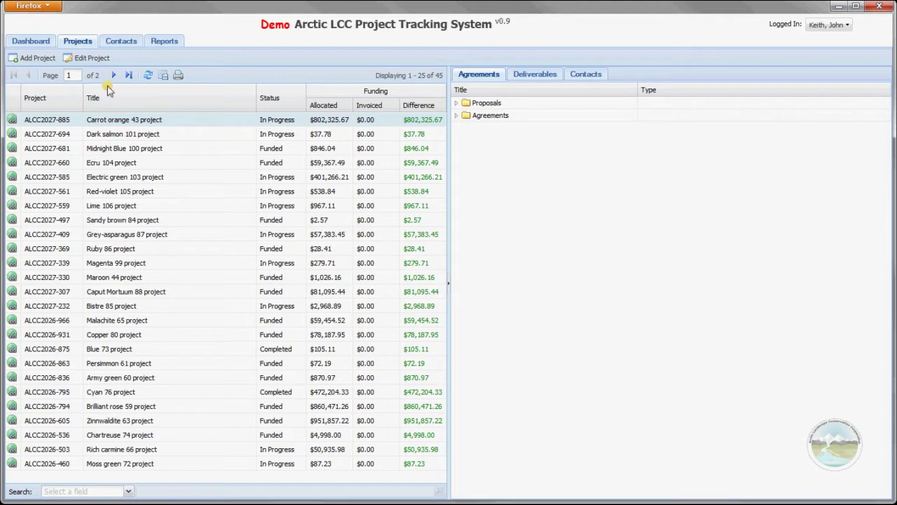
{"action": "left_click", "coordinate": [140, 148]}
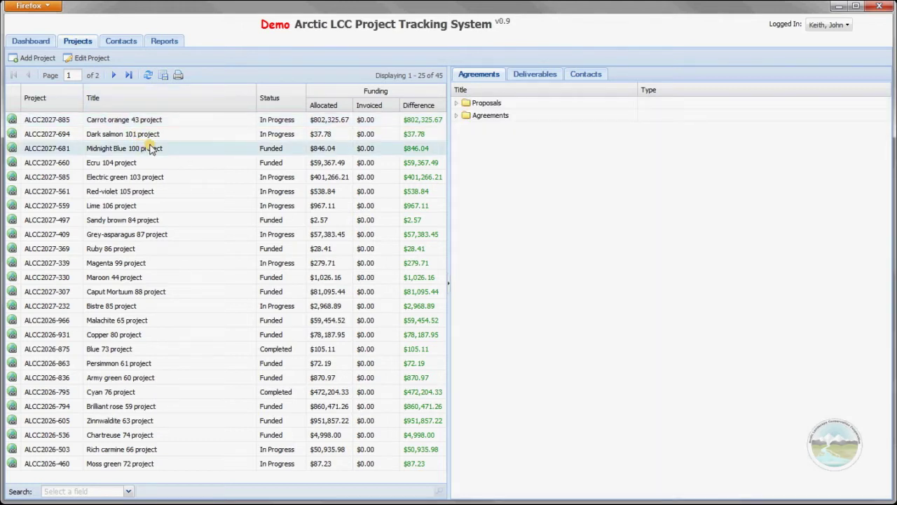
{"action": "left_click", "coordinate": [251, 102]}
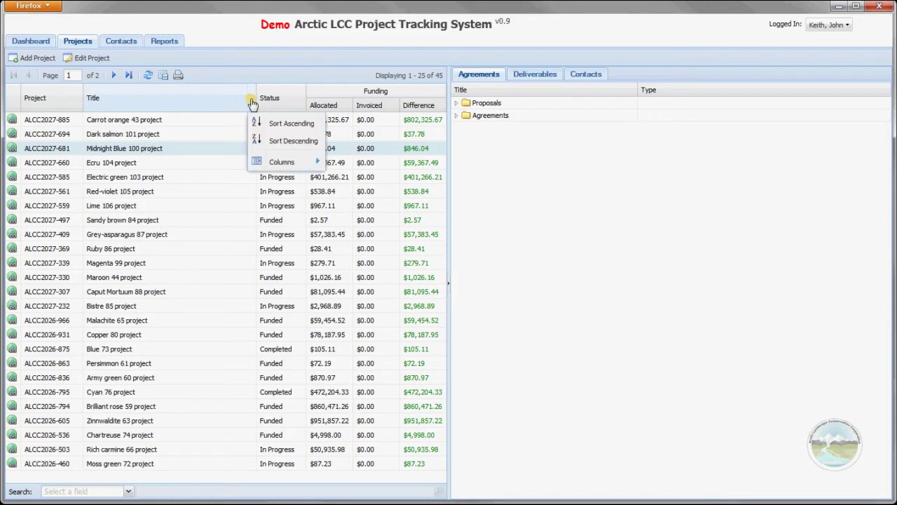
{"action": "mouse_move", "coordinate": [290, 162]}
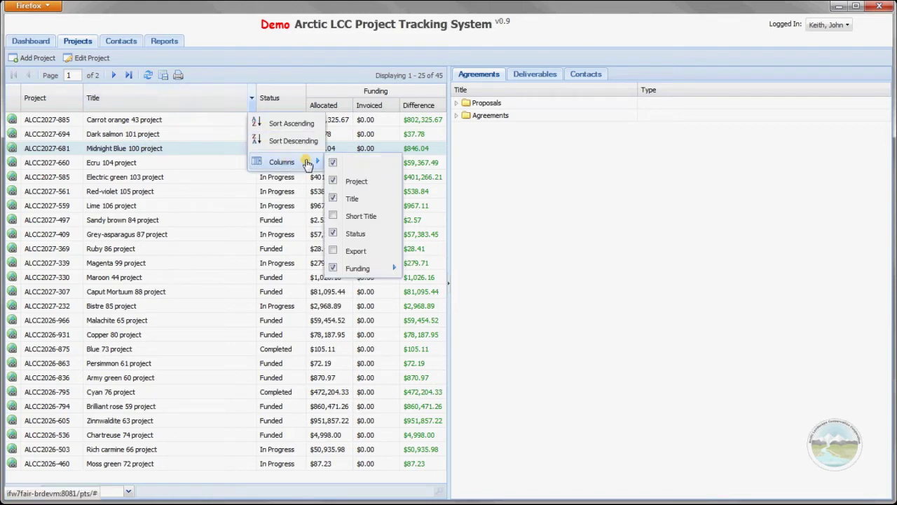
{"action": "left_click", "coordinate": [354, 216]}
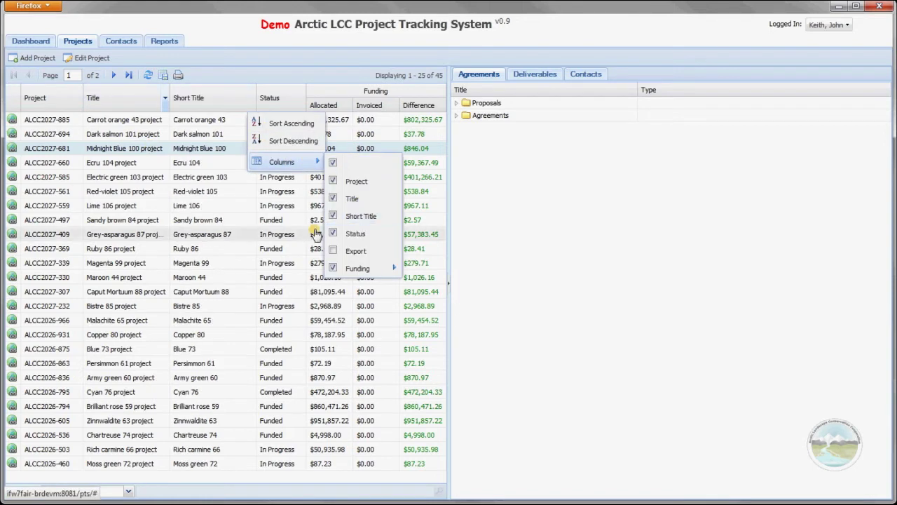
Step: Search the projects by Short Title for "Rich" and clear the search
{"action": "left_click", "coordinate": [129, 493]}
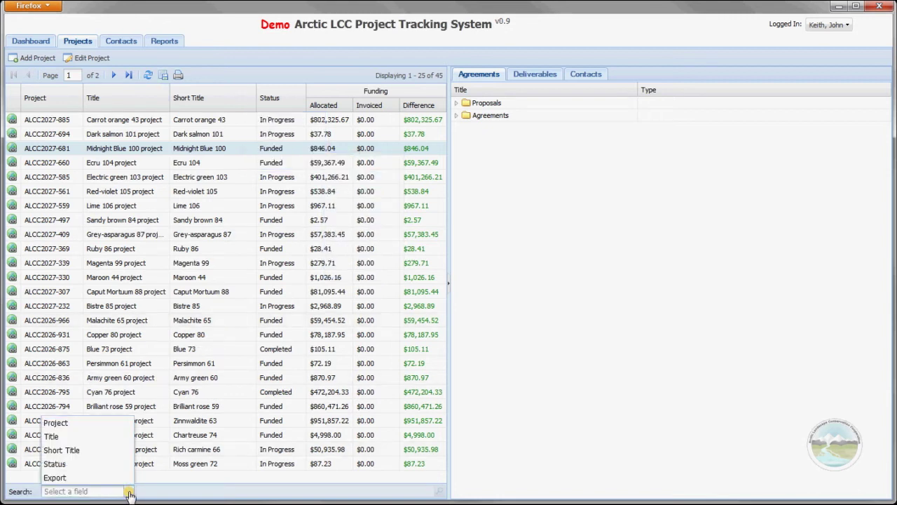
{"action": "left_click", "coordinate": [116, 450]}
{"action": "left_click", "coordinate": [151, 487]}
{"action": "type", "text": "Ric"}
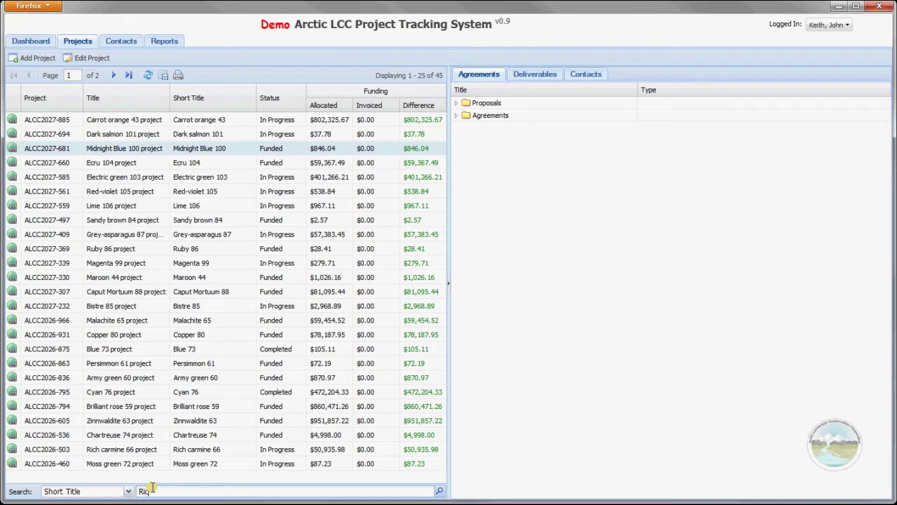
{"action": "type", "text": "h"}
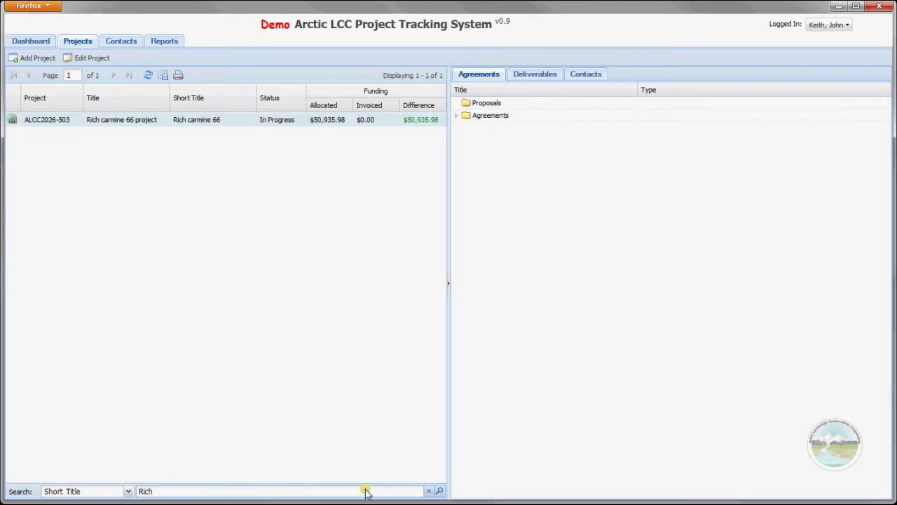
{"action": "left_click", "coordinate": [430, 492]}
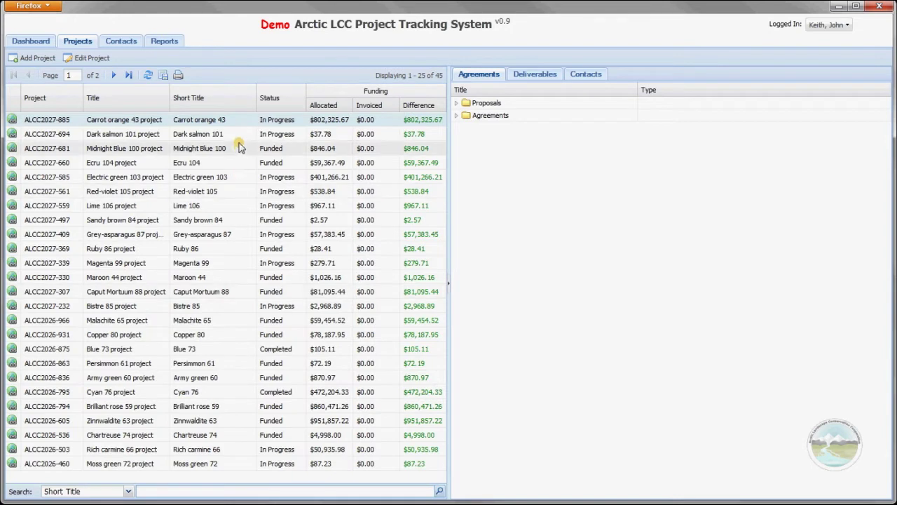
Step: View the deliverables and contacts of the Dark salmon 101 project, and open and close its project record
{"action": "left_click", "coordinate": [239, 138]}
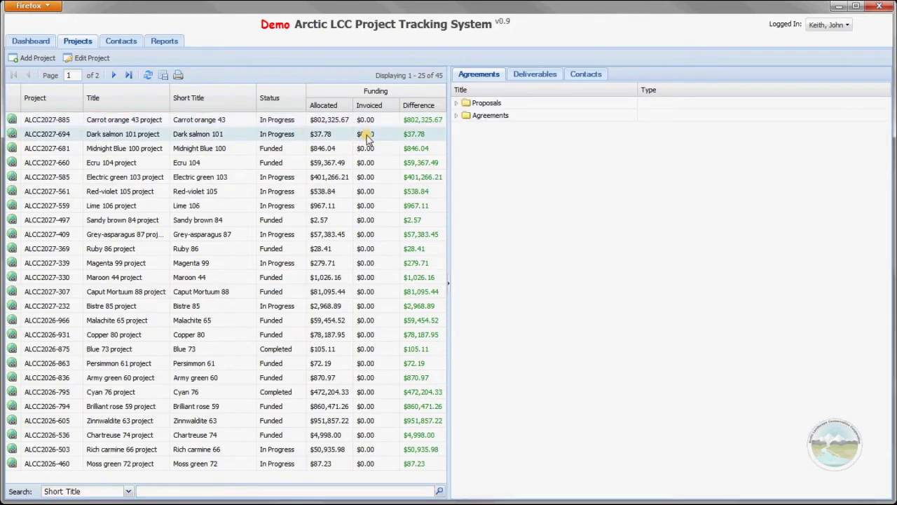
{"action": "left_click", "coordinate": [529, 77]}
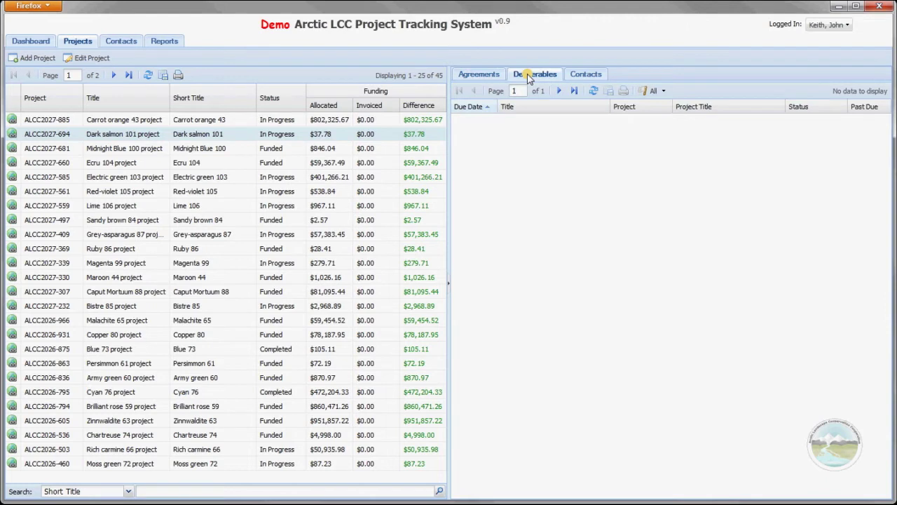
{"action": "left_click", "coordinate": [586, 75]}
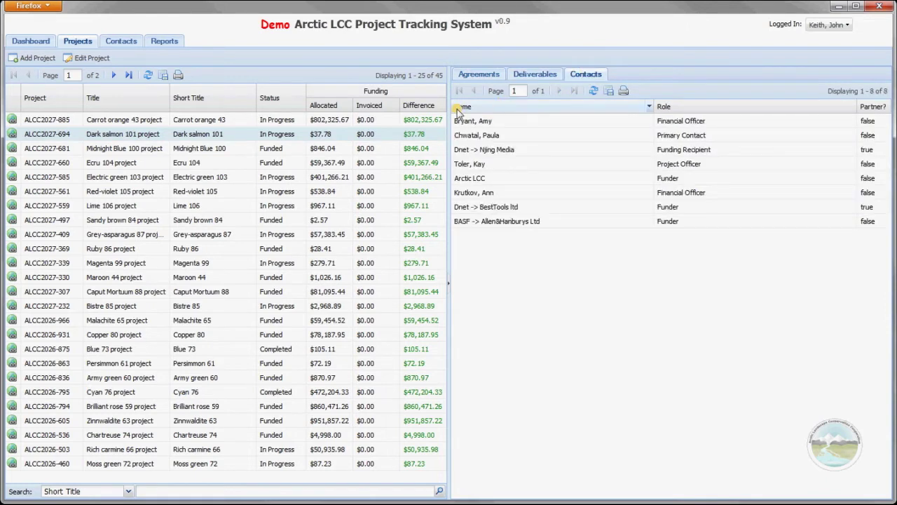
{"action": "double_click", "coordinate": [410, 136]}
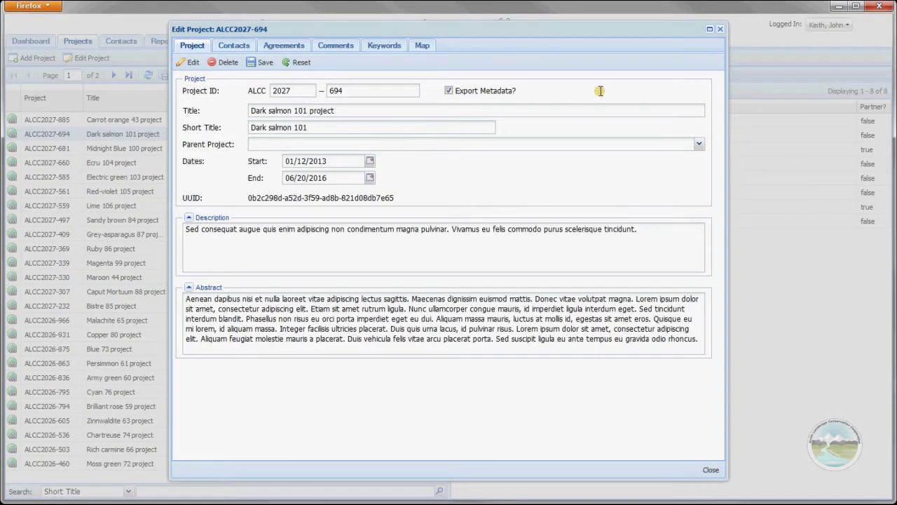
{"action": "left_click", "coordinate": [720, 32]}
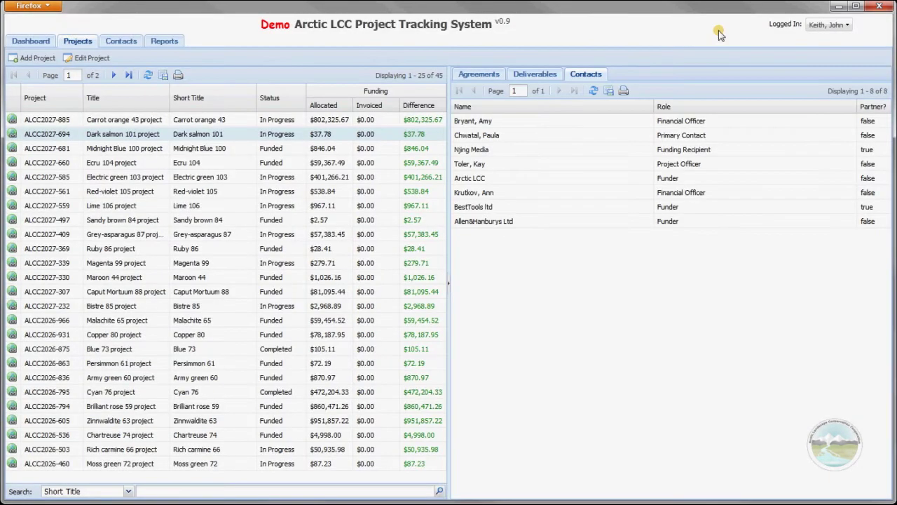
Step: Open the contacts and look through the person and group lists, ending on the groups
{"action": "left_click", "coordinate": [124, 43]}
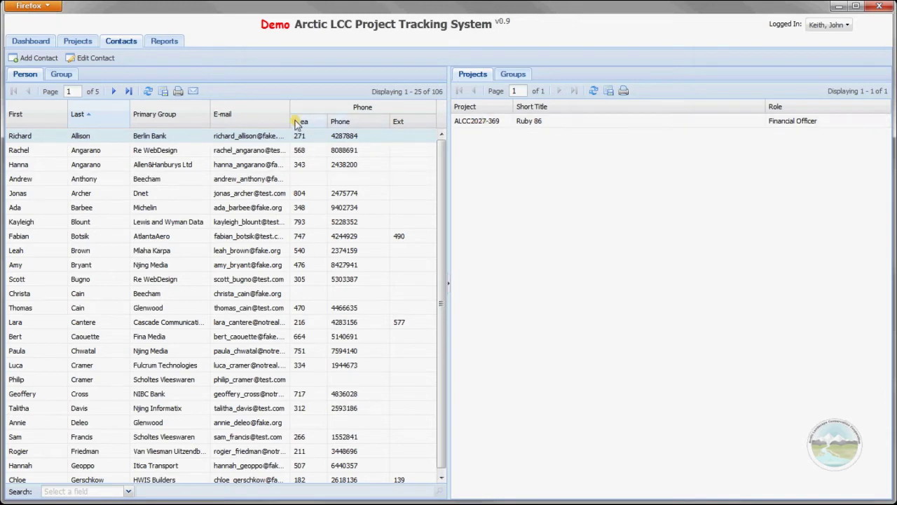
{"action": "left_click", "coordinate": [59, 75]}
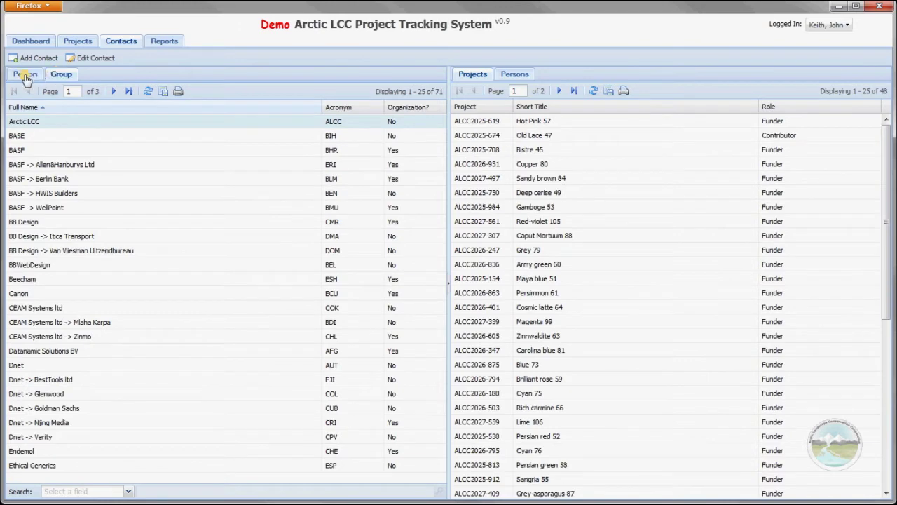
{"action": "left_click", "coordinate": [25, 75]}
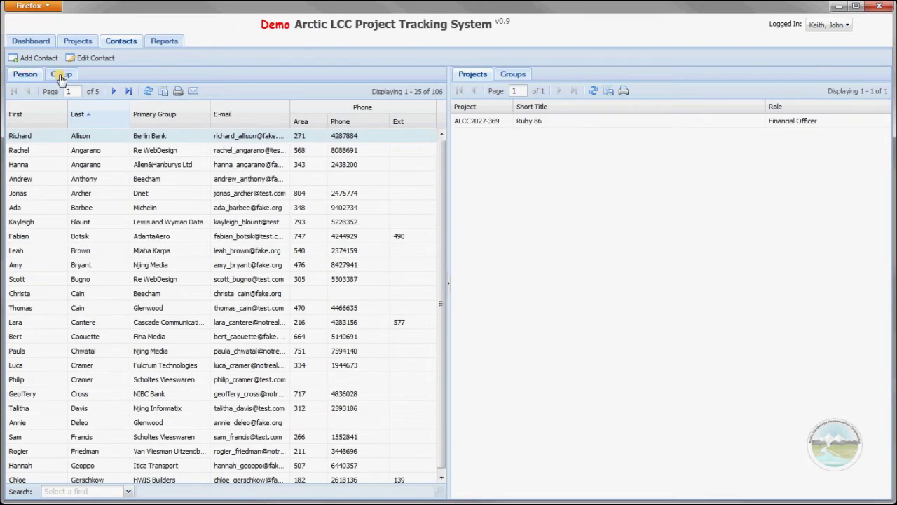
{"action": "left_click", "coordinate": [61, 75]}
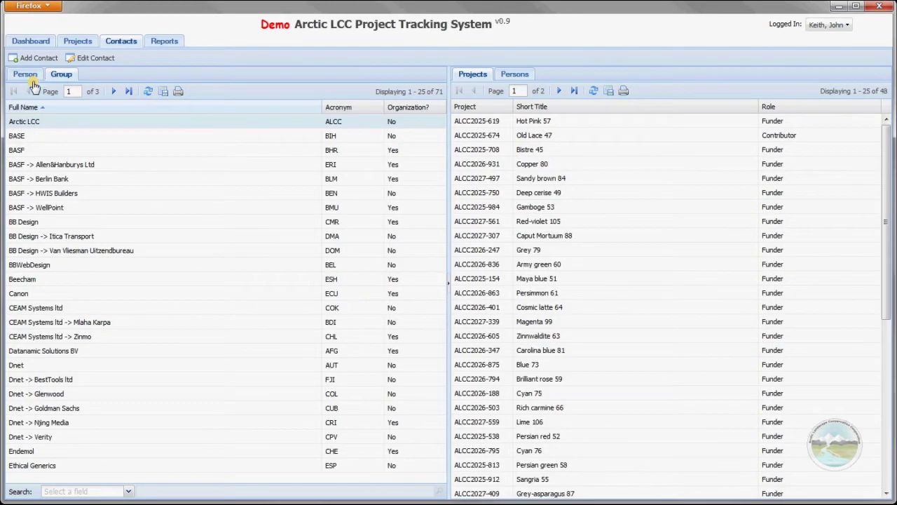
Step: View the projects linked to the groups BASF -> Allen&Hanburys Ltd, BB Design -> Itica Transport and Arctic LCC
{"action": "left_click", "coordinate": [32, 167]}
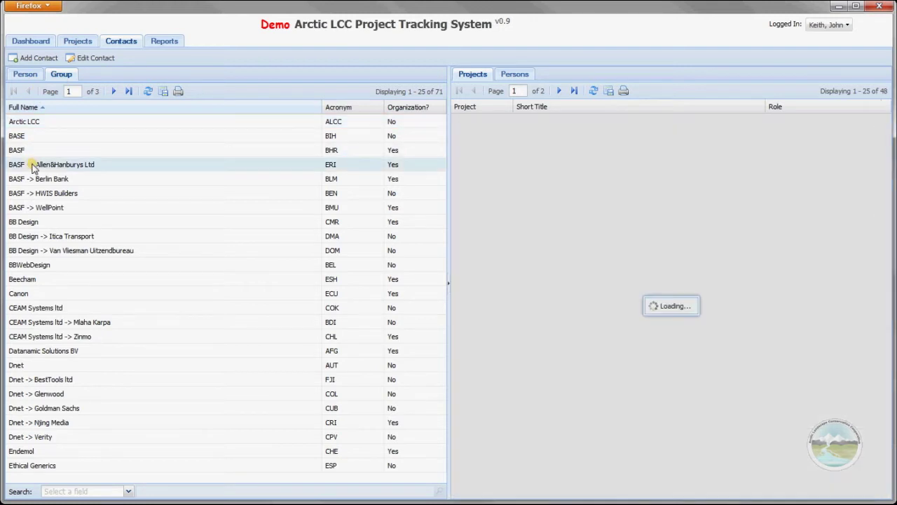
{"action": "left_click", "coordinate": [42, 240]}
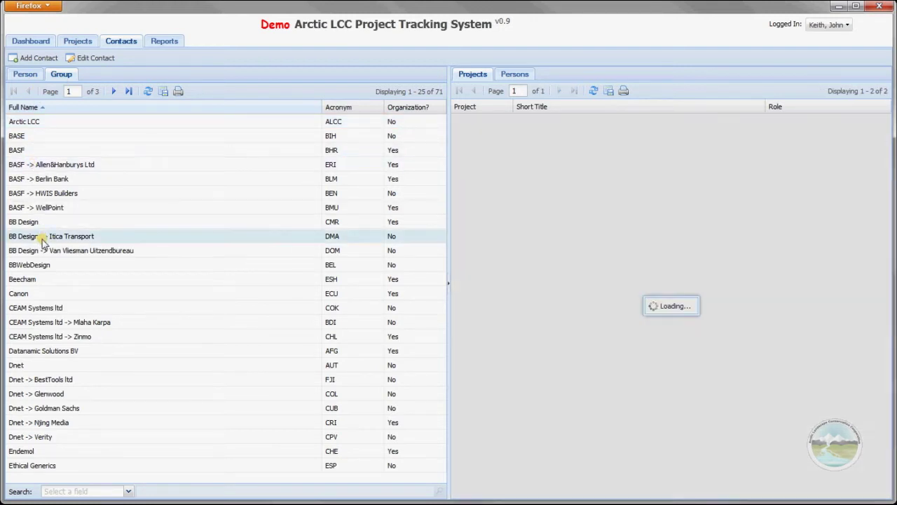
{"action": "left_click", "coordinate": [38, 123]}
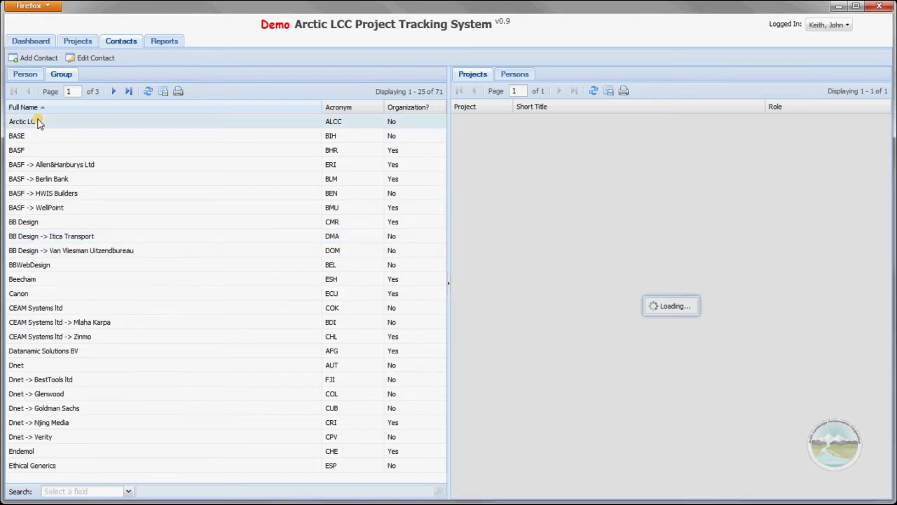
Step: Return to the person contacts and display the e-mail addresses of the listed people
{"action": "left_click", "coordinate": [27, 74]}
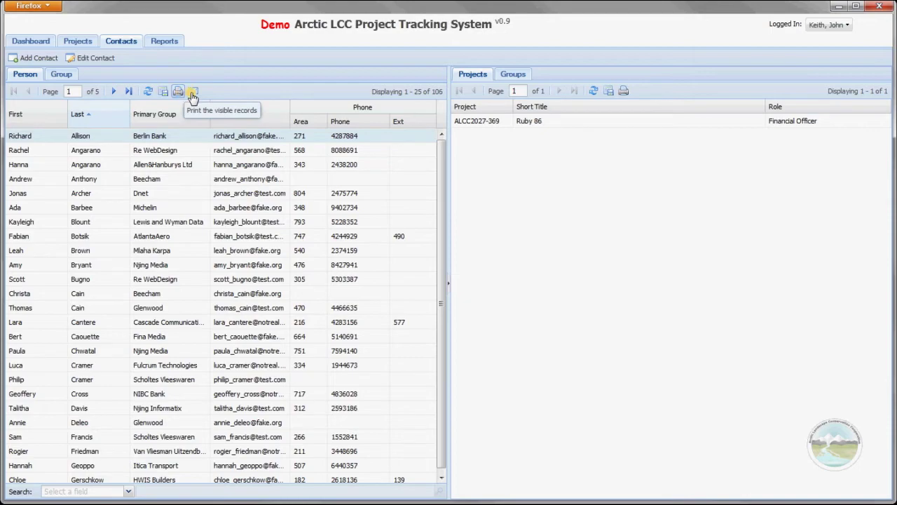
{"action": "left_click", "coordinate": [192, 93]}
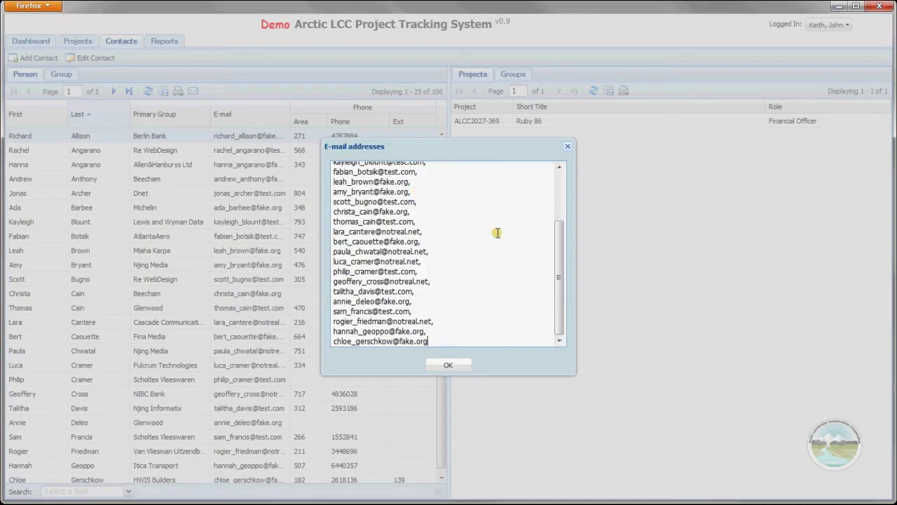
Step: Dismiss the e-mail address list and open the first listed person's contact record at its group assignments
{"action": "left_click", "coordinate": [443, 365]}
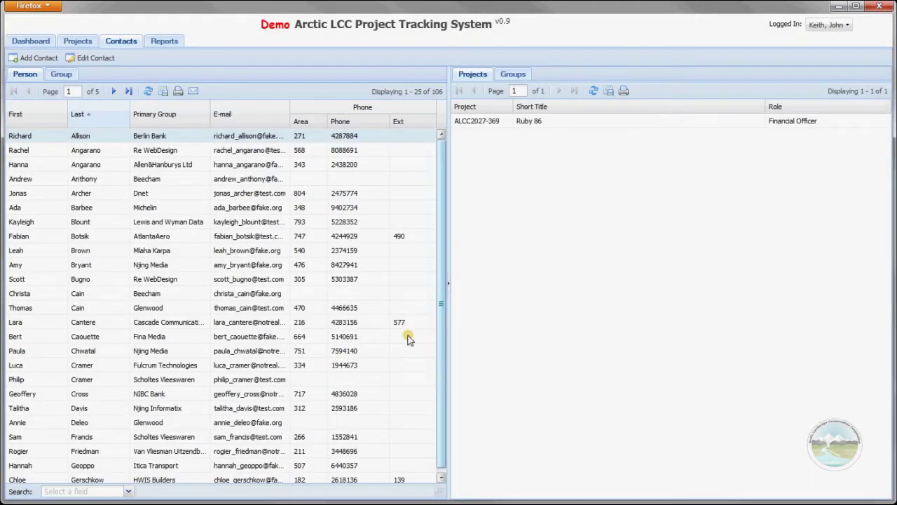
{"action": "double_click", "coordinate": [106, 138]}
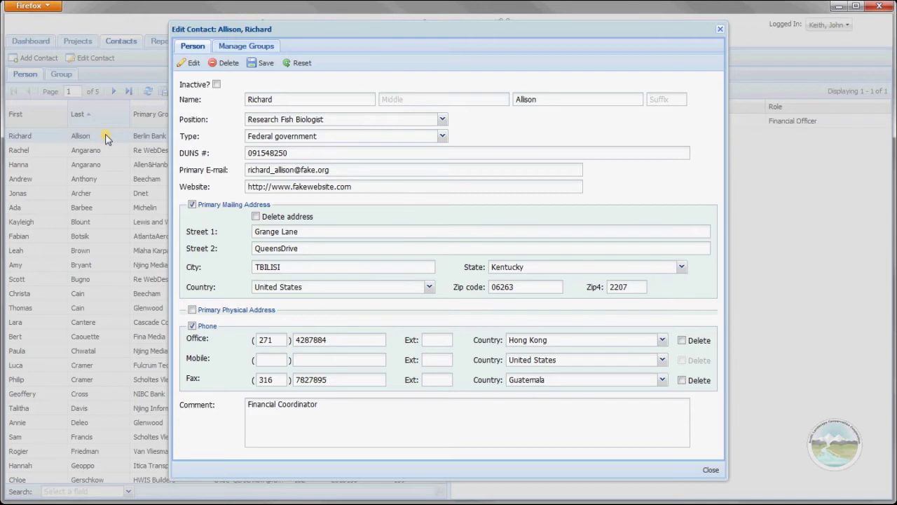
{"action": "left_click", "coordinate": [239, 49]}
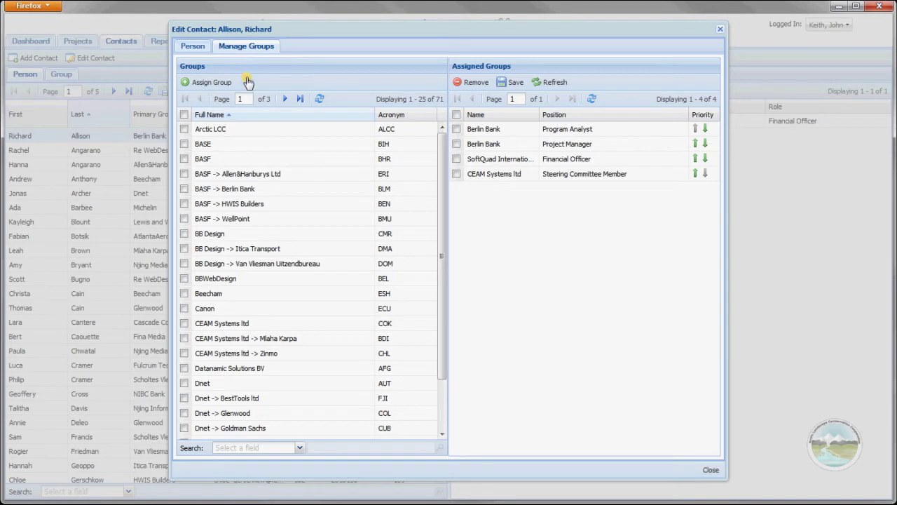
Step: Assign the contact to BASF -> Allen&Hanburys Ltd with the position Acquisition and Property Management Officer and save the assignment
{"action": "left_click_drag", "start_coordinate": [302, 173], "coordinate": [490, 191]}
{"action": "left_click", "coordinate": [589, 194]}
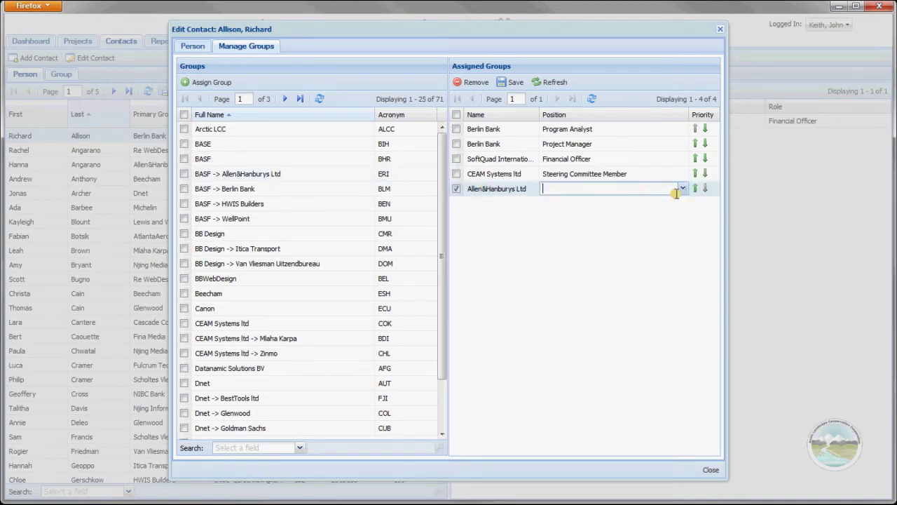
{"action": "left_click", "coordinate": [682, 187]}
{"action": "left_click", "coordinate": [649, 214]}
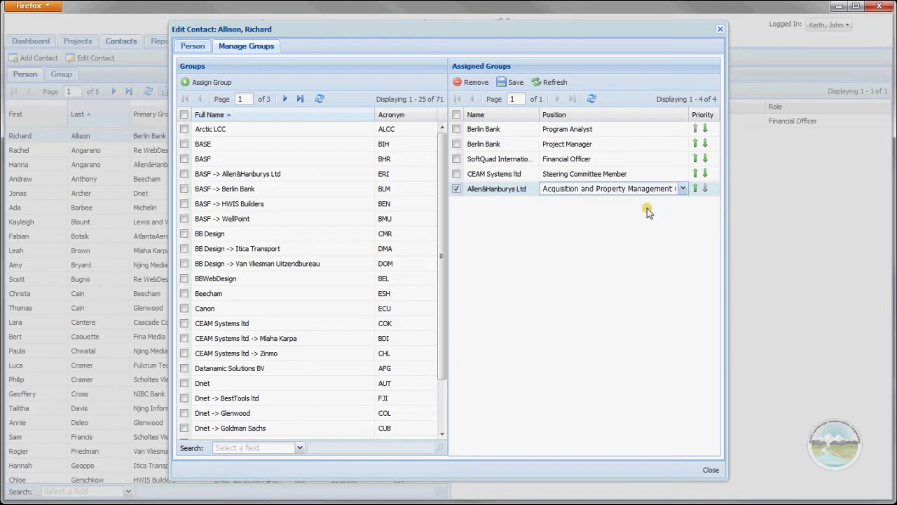
{"action": "left_click", "coordinate": [512, 82]}
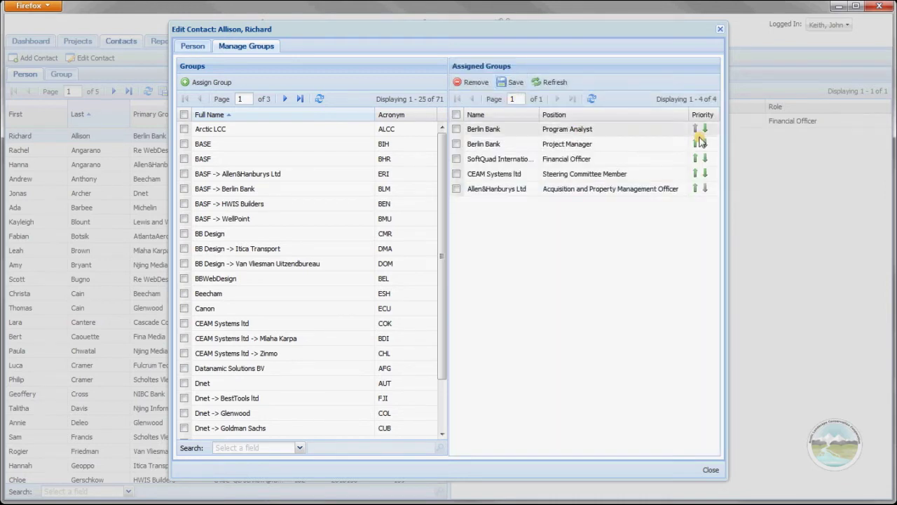
Step: Raise the Berlin Bank Project Manager assignment one priority place, lower it again, and close the contact record
{"action": "left_click", "coordinate": [696, 143]}
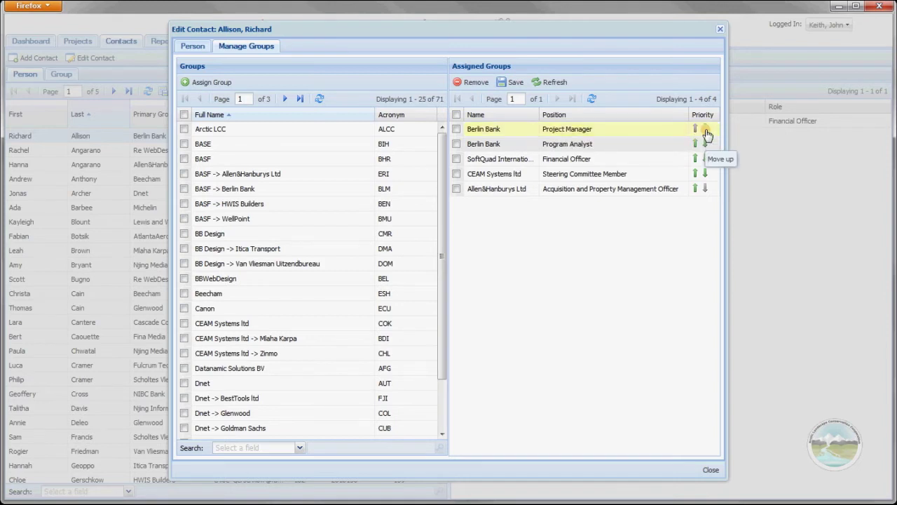
{"action": "left_click", "coordinate": [706, 133]}
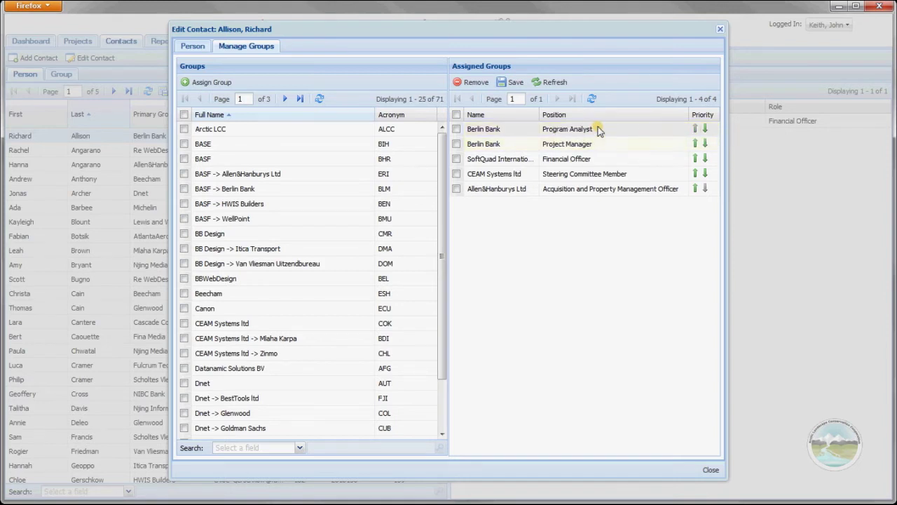
{"action": "left_click", "coordinate": [719, 30]}
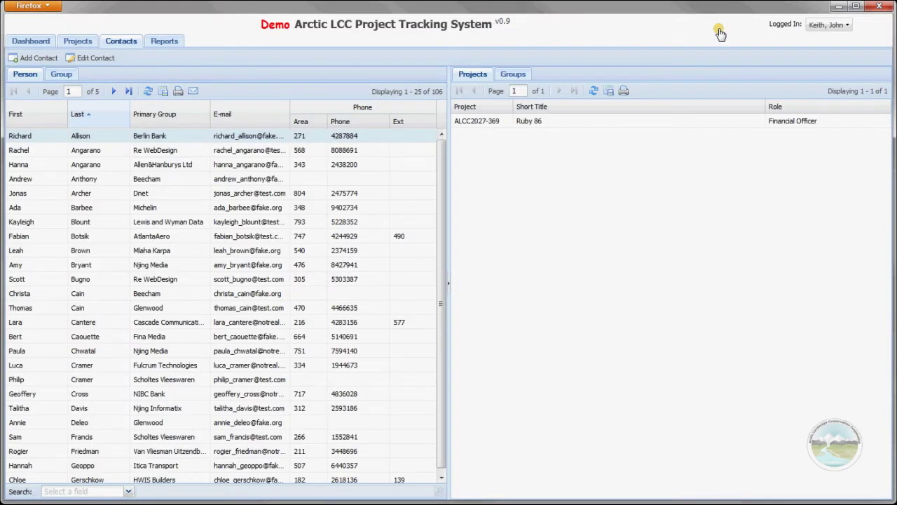
Step: Open the BASF -> Berlin Bank group record and view its member management
{"action": "left_click", "coordinate": [66, 75]}
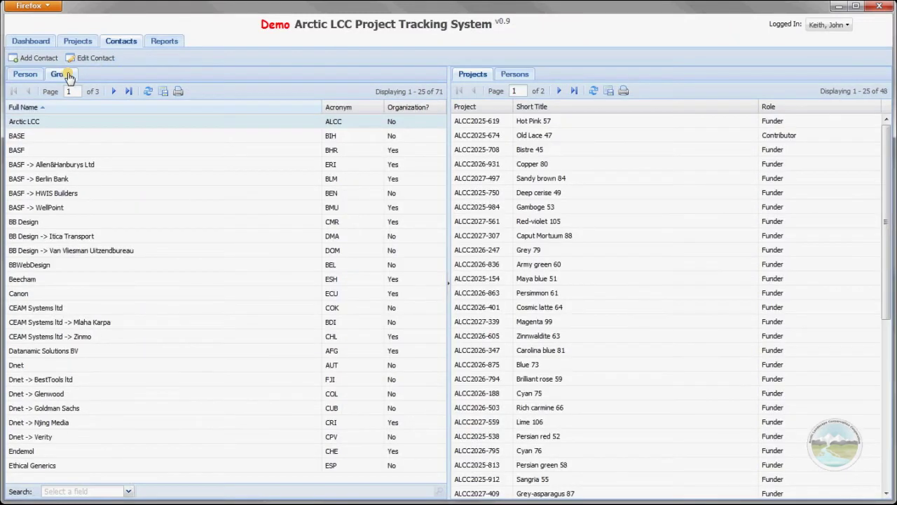
{"action": "left_click", "coordinate": [75, 178]}
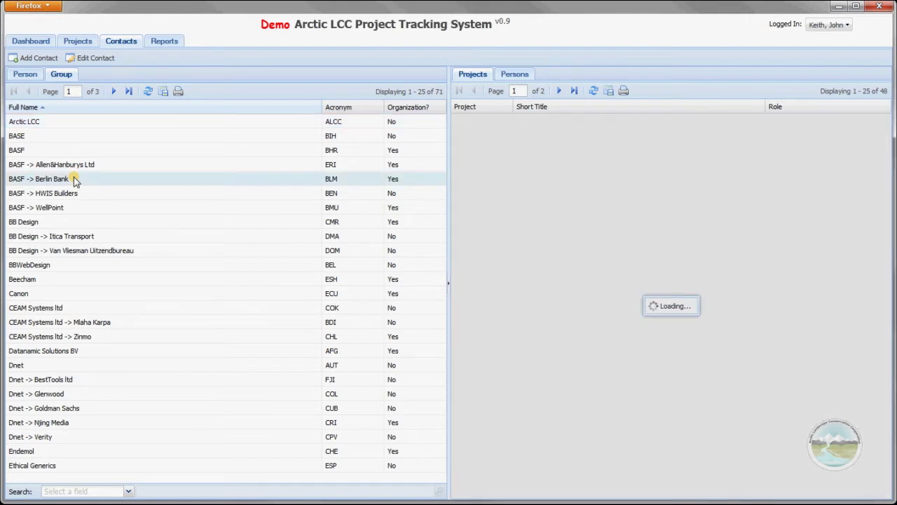
{"action": "double_click", "coordinate": [74, 178]}
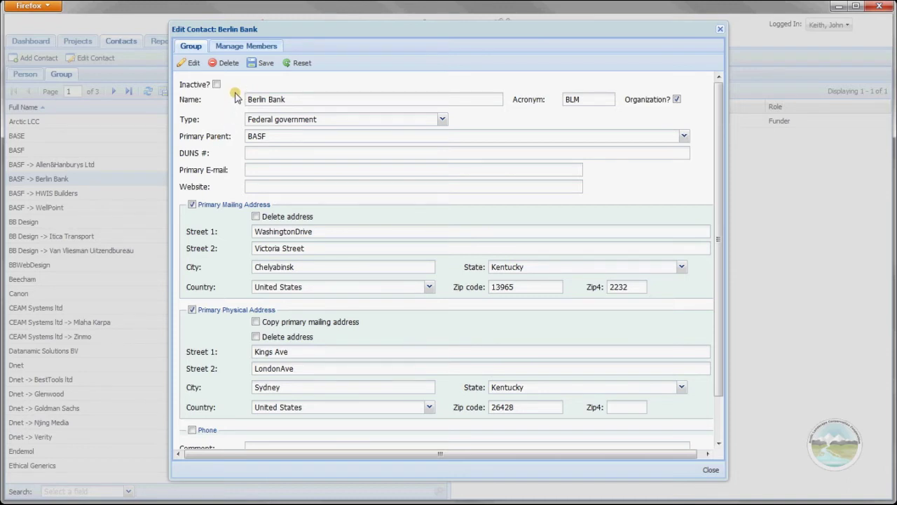
{"action": "left_click", "coordinate": [241, 47]}
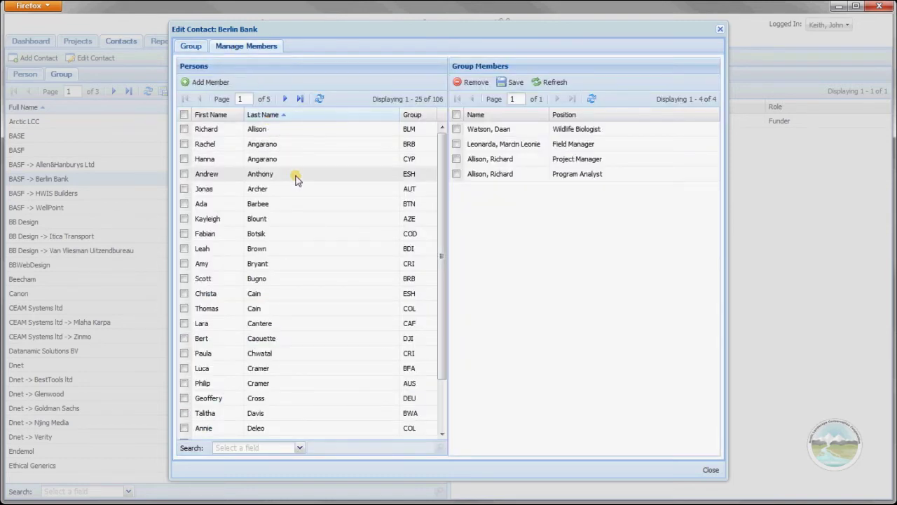
Step: Add the fifth listed person to the Berlin Bank members as Administrative Assistant and close the record without saving
{"action": "left_click_drag", "start_coordinate": [302, 193], "coordinate": [502, 212]}
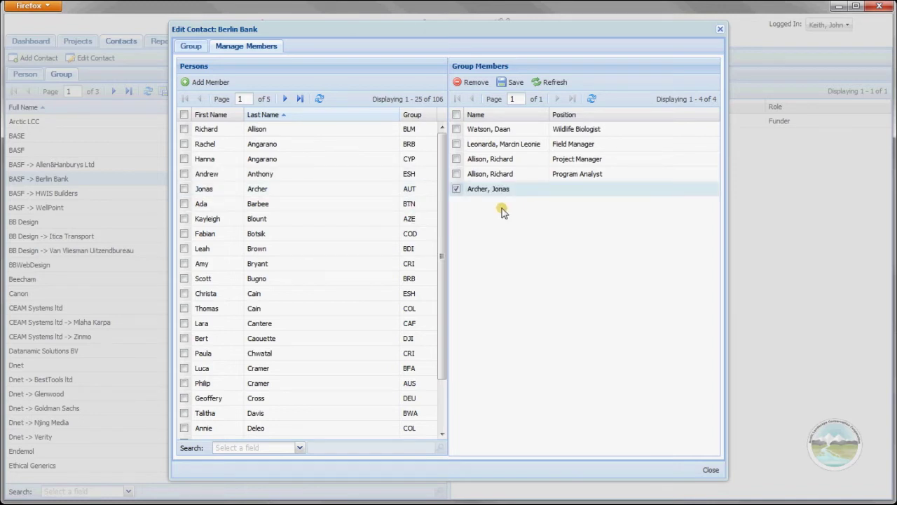
{"action": "left_click", "coordinate": [701, 189]}
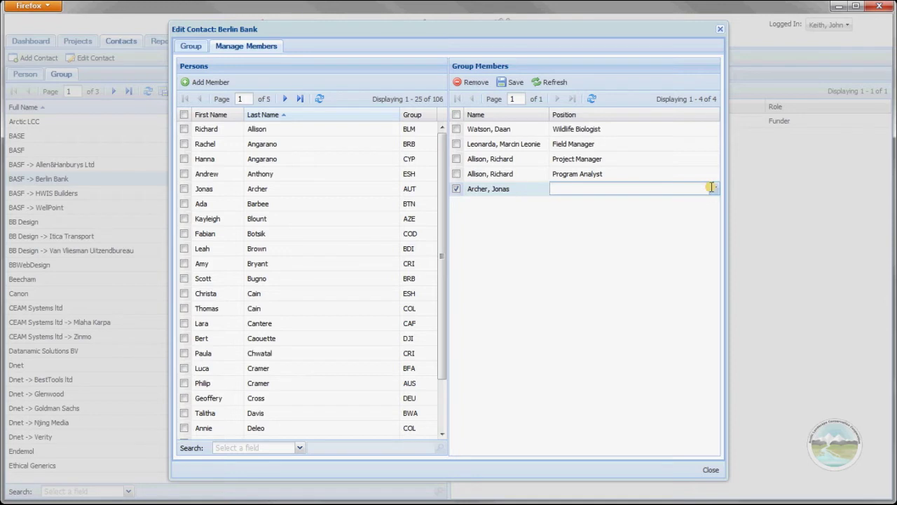
{"action": "left_click", "coordinate": [714, 188]}
{"action": "left_click", "coordinate": [681, 217]}
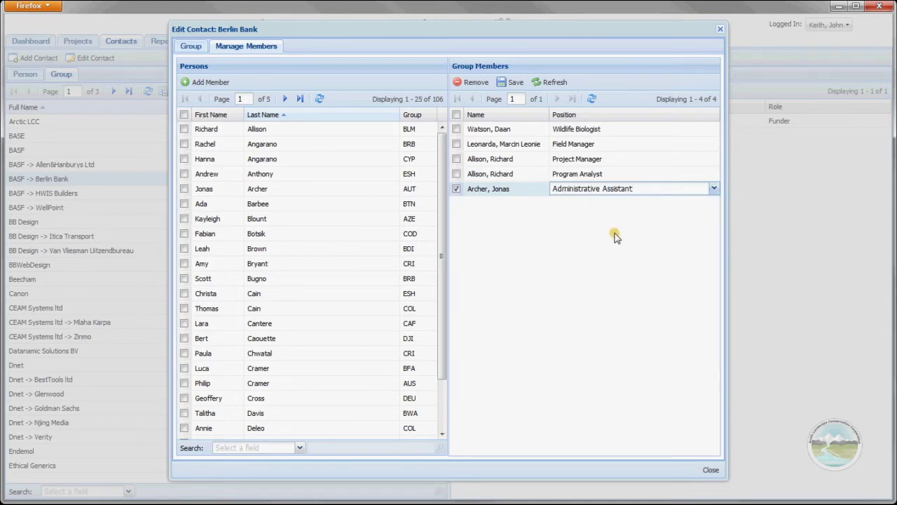
{"action": "left_click", "coordinate": [721, 32]}
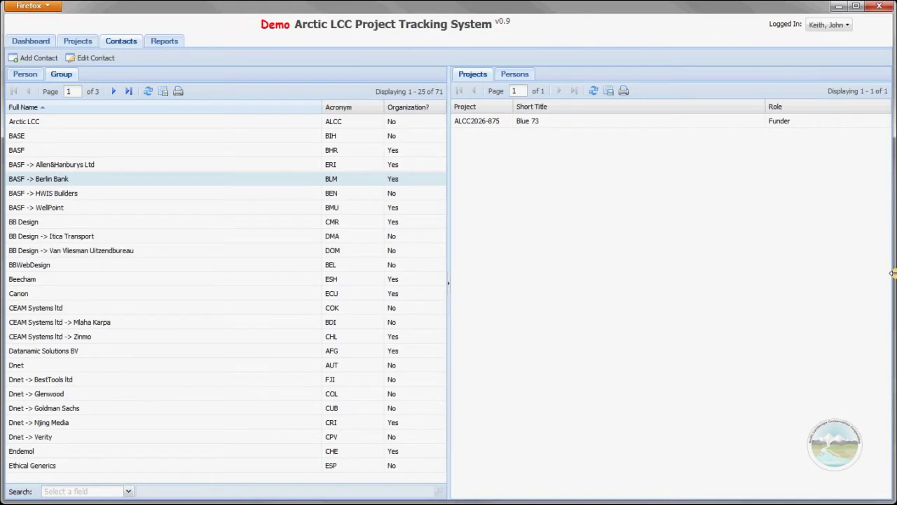
Step: Open the reports and expand the contact, project, deliverable and funding report folders
{"action": "left_click", "coordinate": [166, 42]}
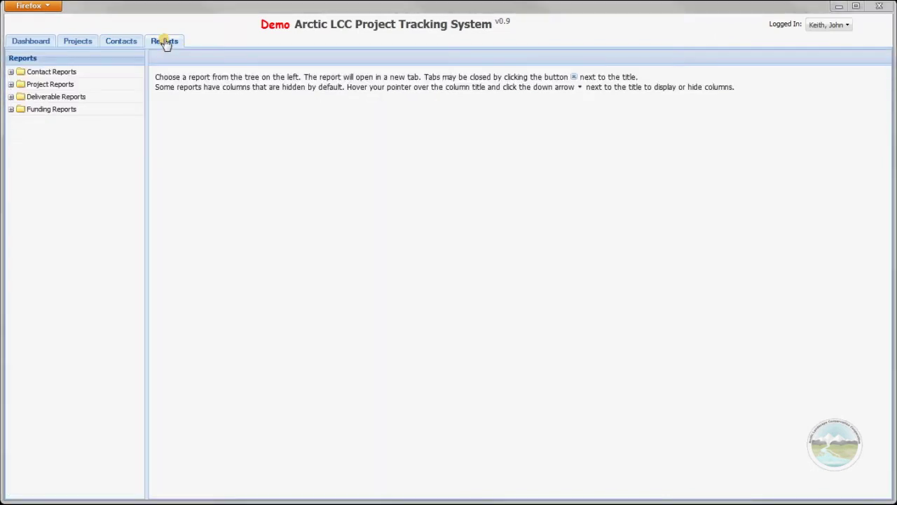
{"action": "left_click", "coordinate": [11, 72]}
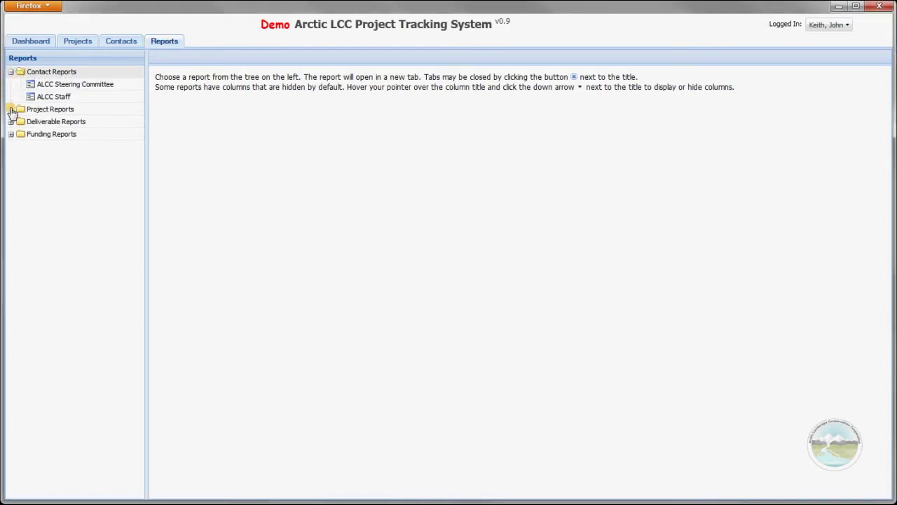
{"action": "left_click", "coordinate": [10, 109]}
{"action": "left_click", "coordinate": [10, 172]}
{"action": "left_click", "coordinate": [11, 197]}
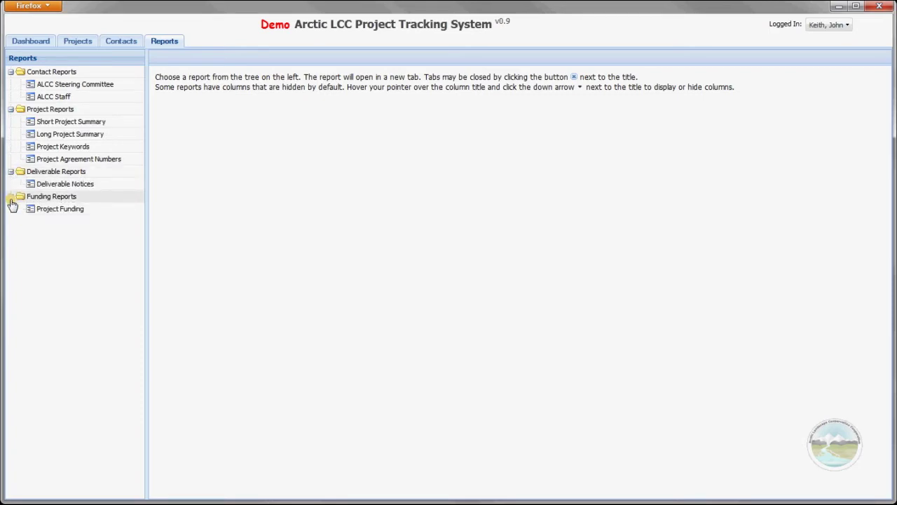
Step: View the Short Project Summary, Project Keywords and Project Funding reports, and close the Project Funding report
{"action": "left_click", "coordinate": [49, 124]}
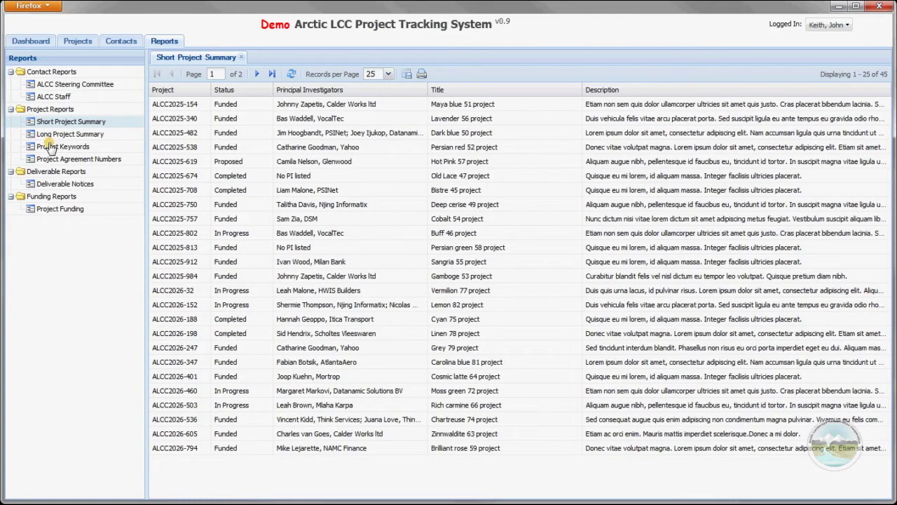
{"action": "left_click", "coordinate": [53, 148]}
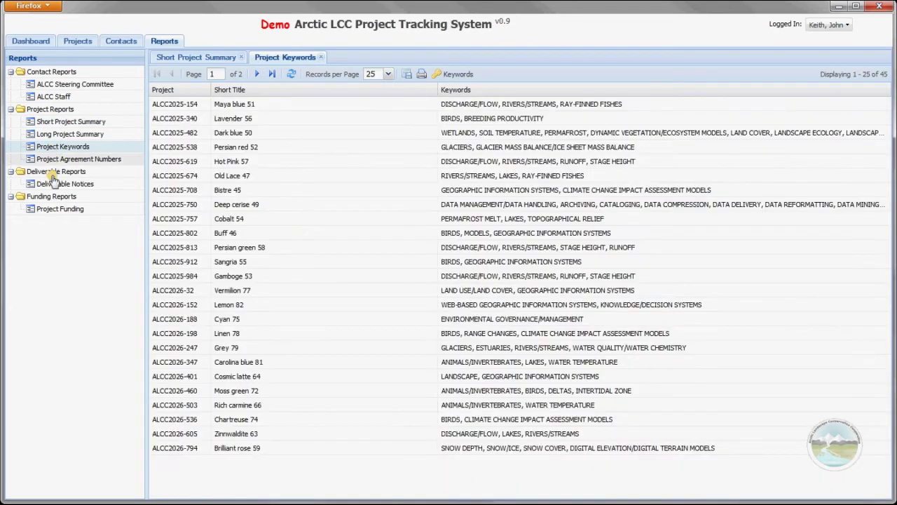
{"action": "left_click", "coordinate": [53, 210]}
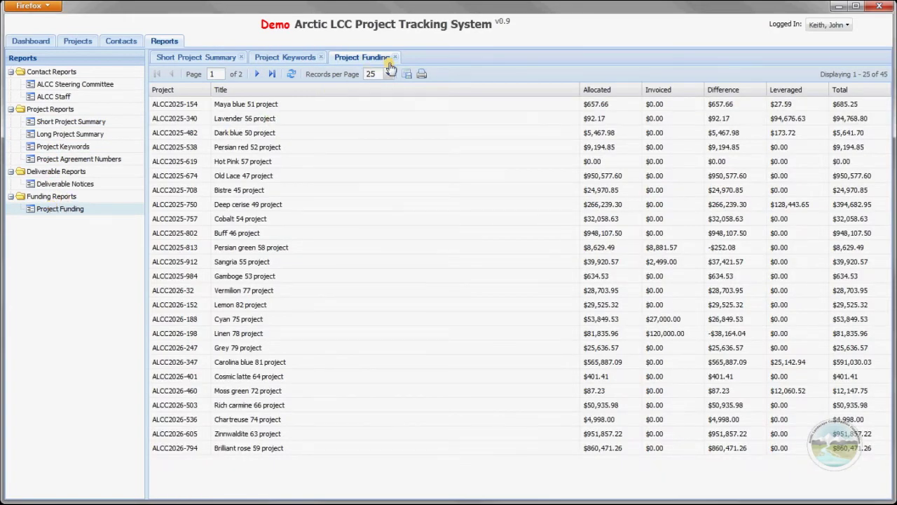
{"action": "left_click", "coordinate": [394, 58]}
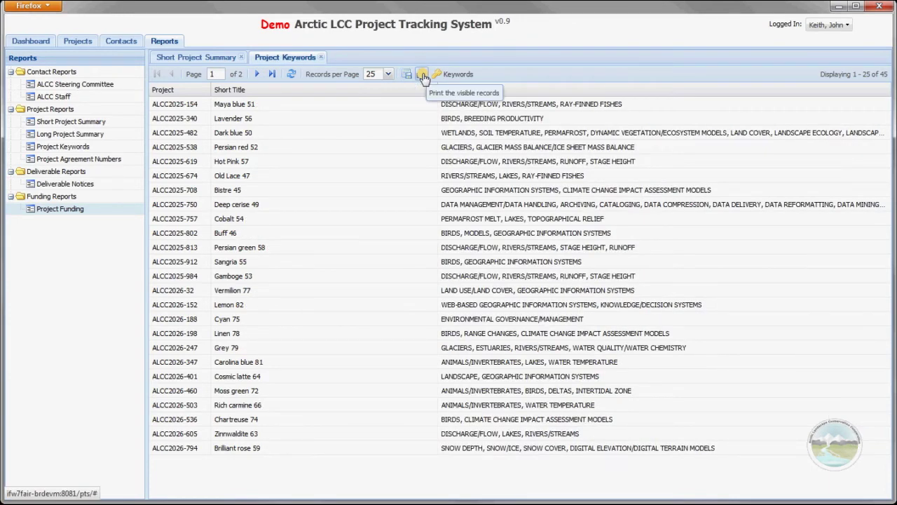
Step: Display the combined keyword list of the Project Keywords report, dismiss it, and refresh the report
{"action": "left_click", "coordinate": [445, 75]}
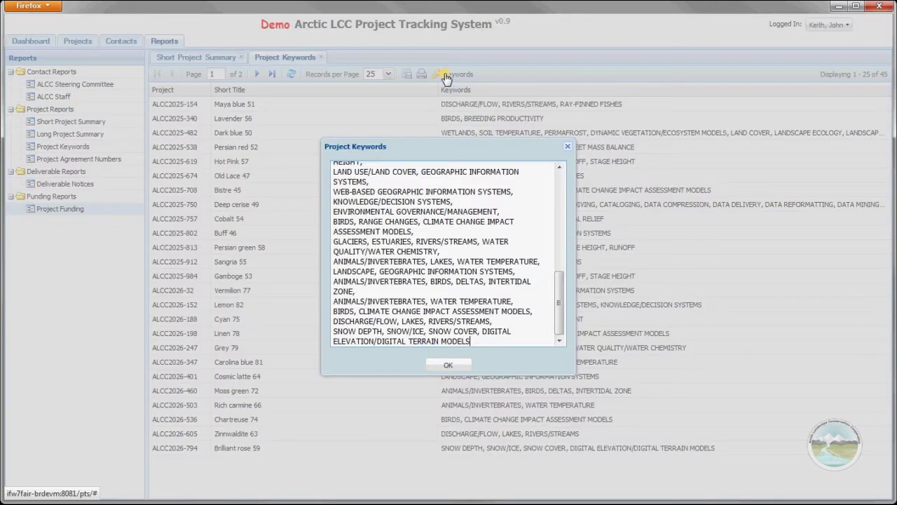
{"action": "left_click", "coordinate": [565, 146]}
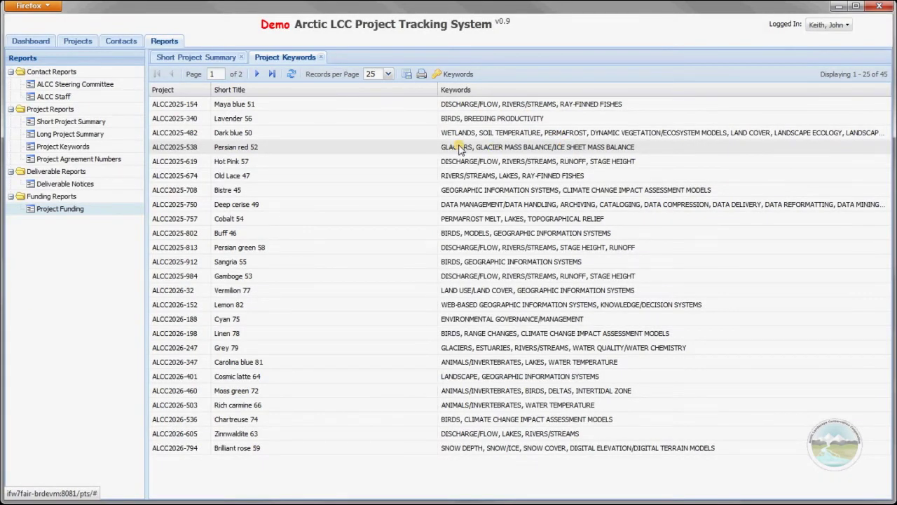
{"action": "left_click", "coordinate": [292, 79]}
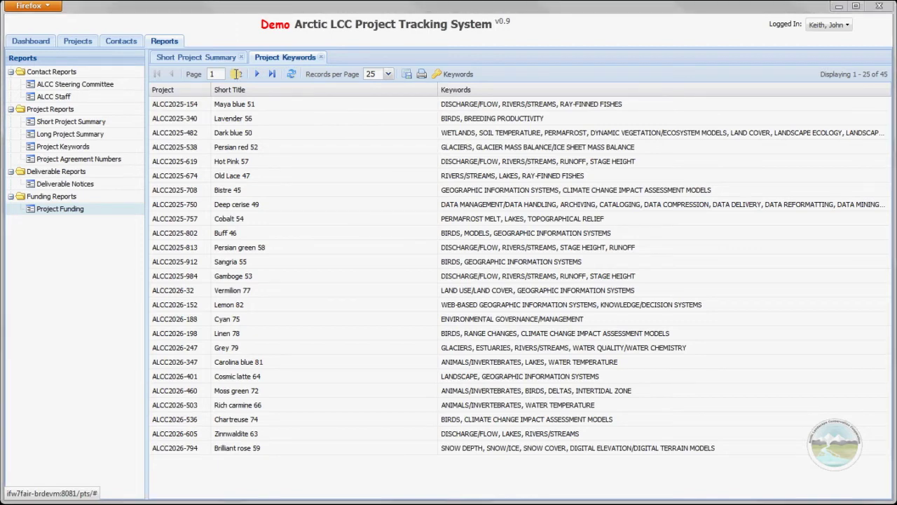
Step: Return to the projects, open the Carrot orange 43 project record, and highlight its UUID
{"action": "left_click", "coordinate": [73, 44]}
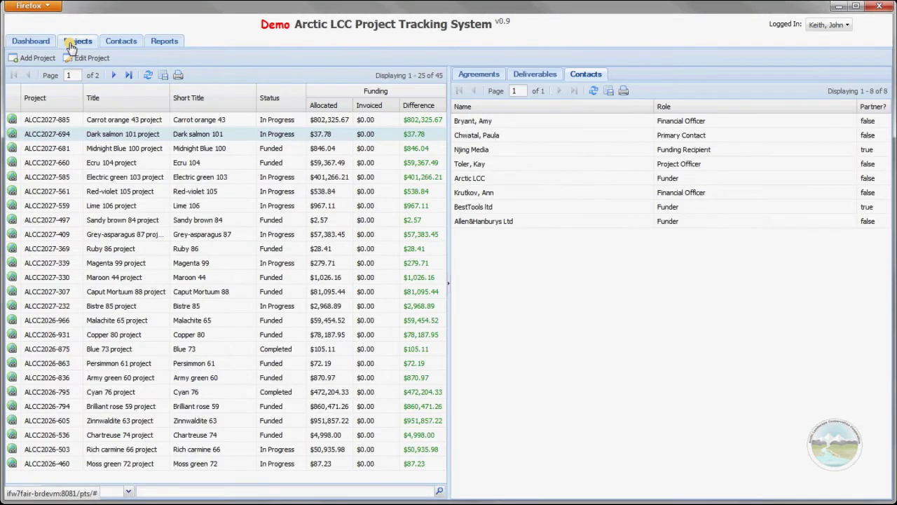
{"action": "left_click", "coordinate": [107, 123]}
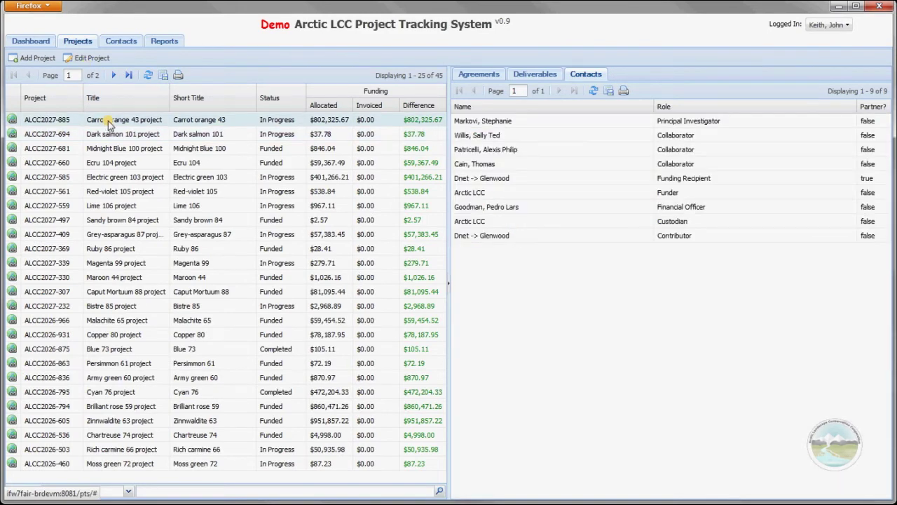
{"action": "double_click", "coordinate": [109, 124]}
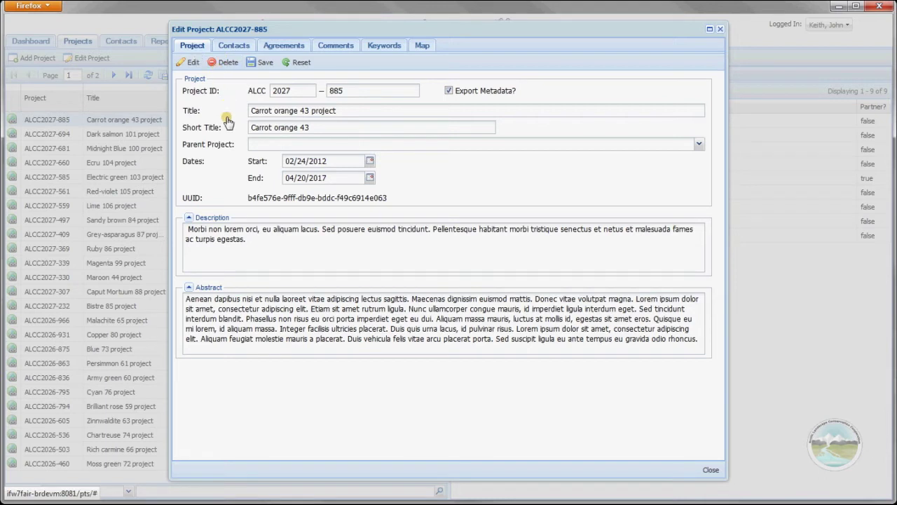
{"action": "left_click_drag", "start_coordinate": [247, 198], "coordinate": [303, 199]}
{"action": "triple_click", "coordinate": [251, 198]}
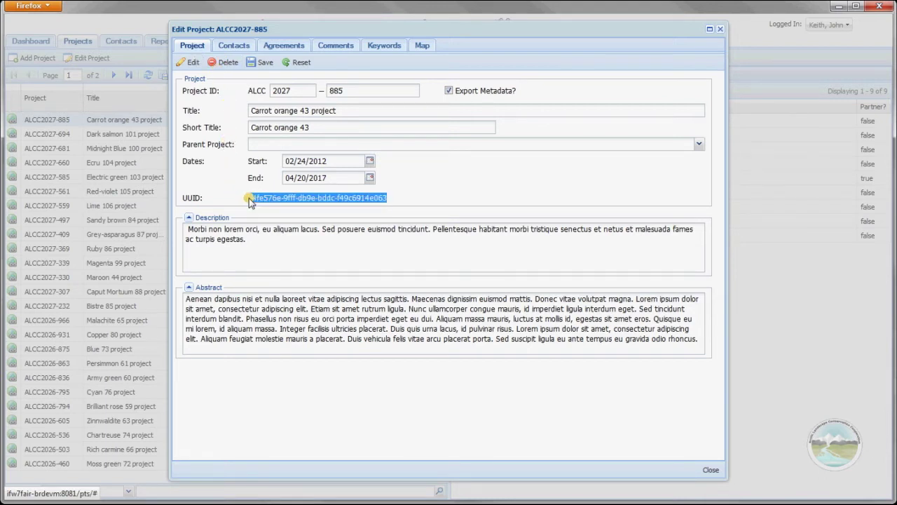
{"action": "left_click", "coordinate": [227, 187]}
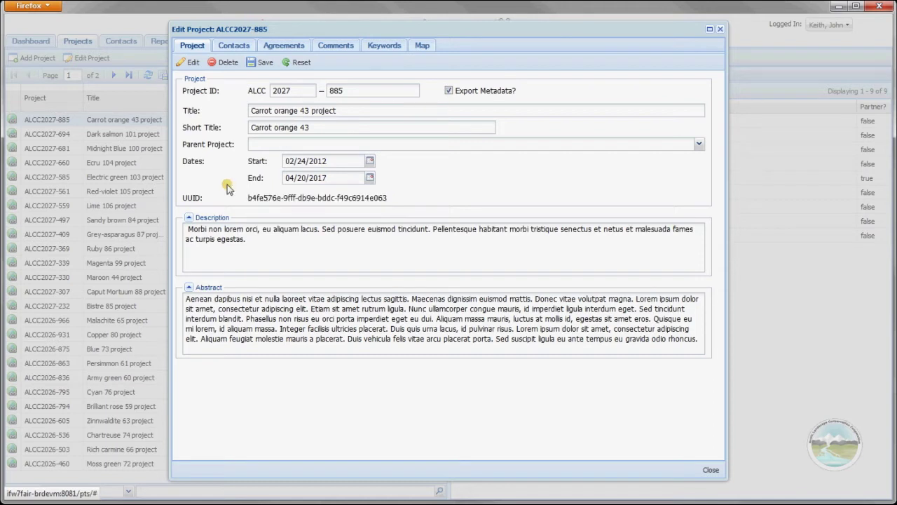
Step: Open the project's contacts and view the role options available for the Financial Officer contact
{"action": "left_click", "coordinate": [233, 46]}
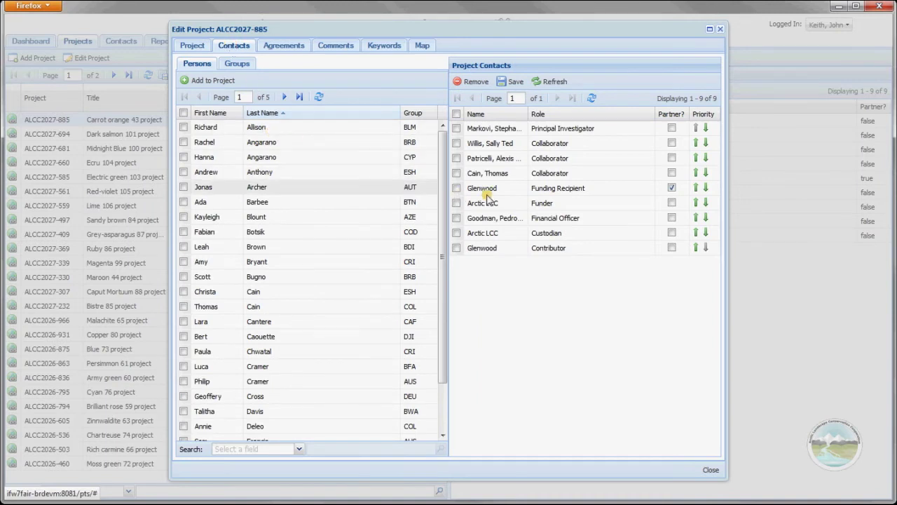
{"action": "double_click", "coordinate": [577, 219]}
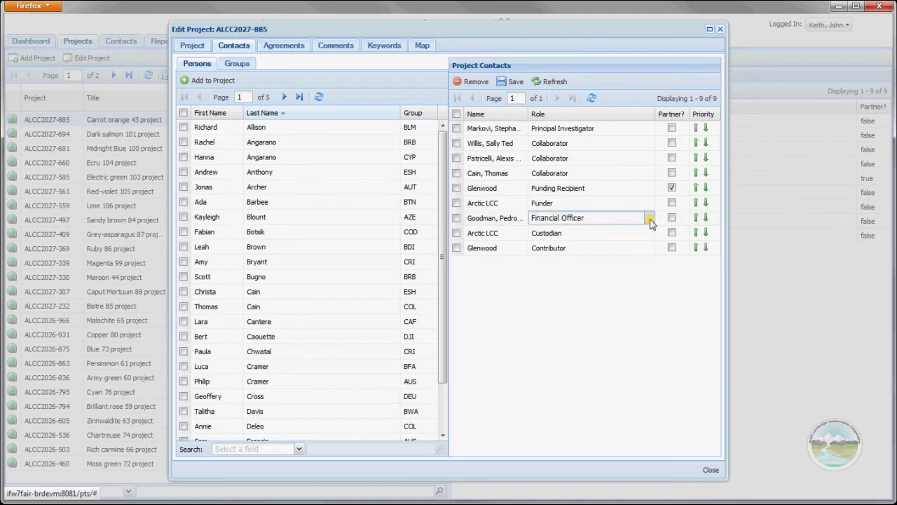
{"action": "left_click", "coordinate": [649, 218]}
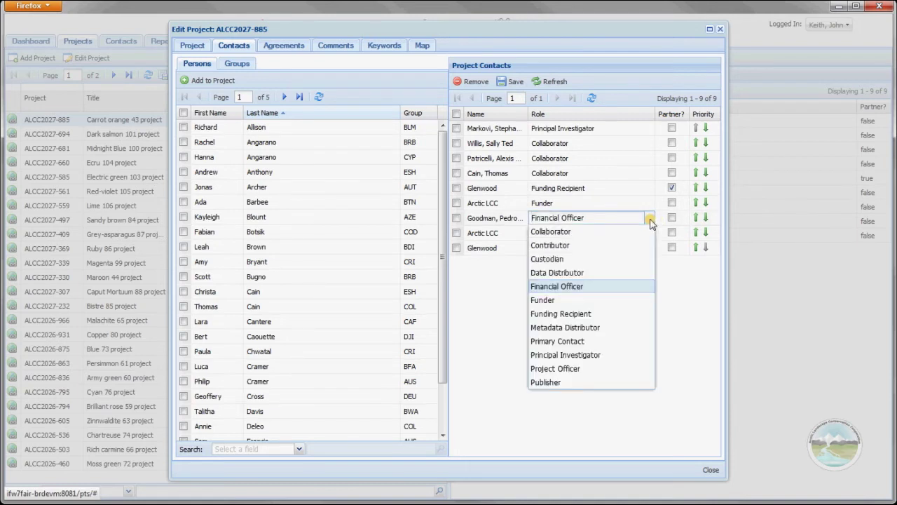
{"action": "left_click", "coordinate": [650, 219]}
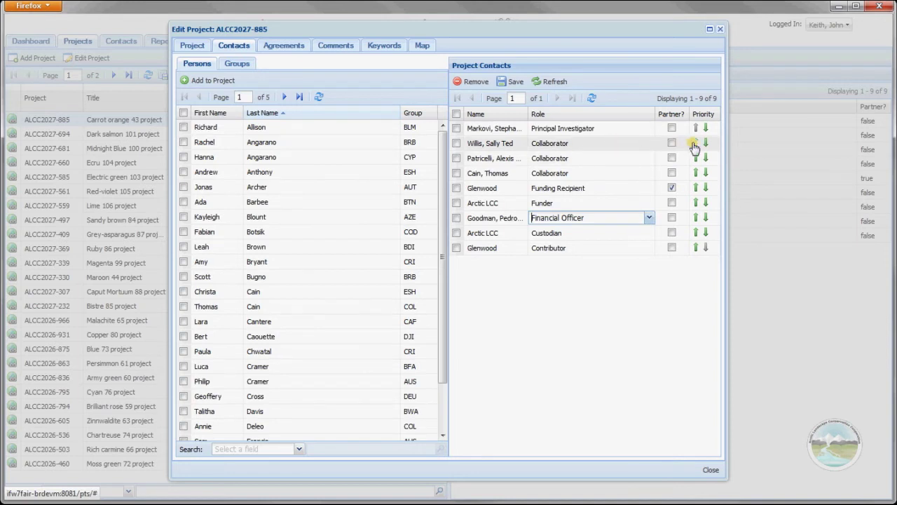
Step: Change the priority of the first Collaborator in the project contacts, placing it directly above the Glenwood Funding Recipient
{"action": "left_click", "coordinate": [695, 144]}
{"action": "left_click", "coordinate": [706, 130]}
{"action": "left_click_drag", "start_coordinate": [619, 147], "coordinate": [617, 189]}
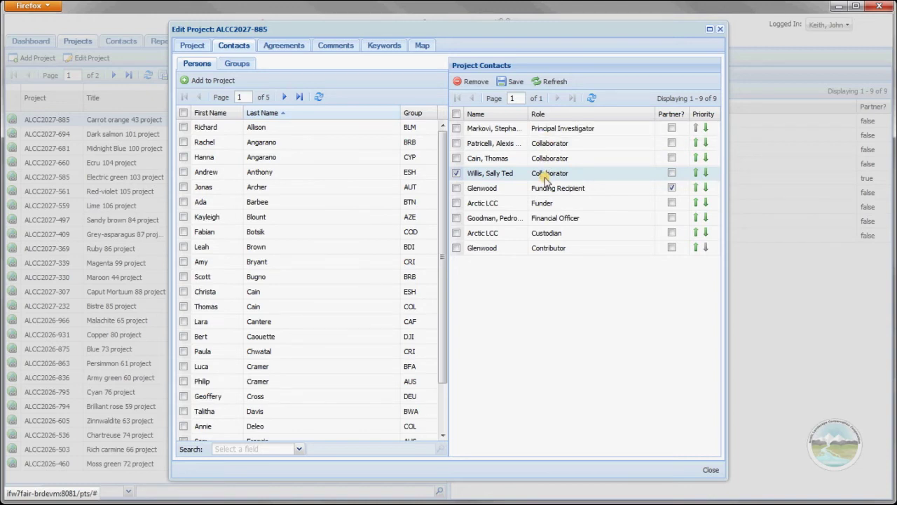
Step: Open the Fake Full proposal under the project's agreements for editing and set its received date to 04/06/2012
{"action": "left_click", "coordinate": [288, 49]}
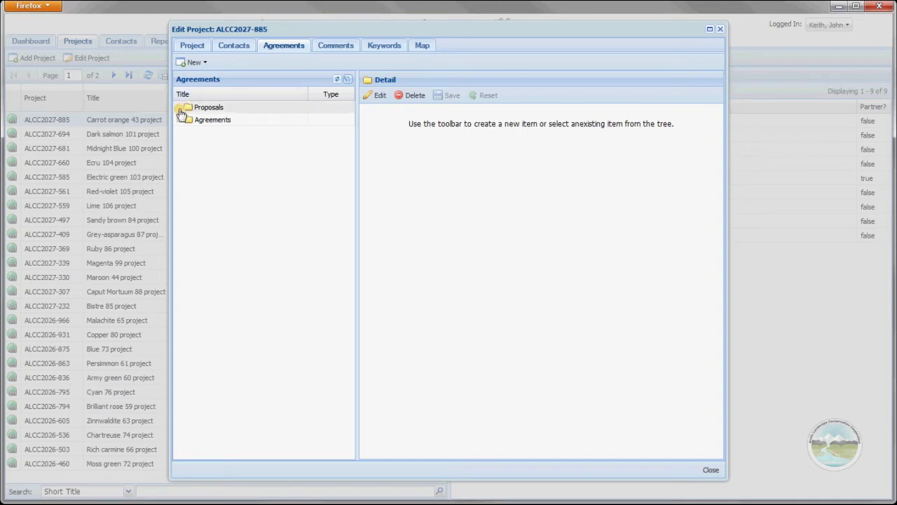
{"action": "left_click", "coordinate": [180, 111]}
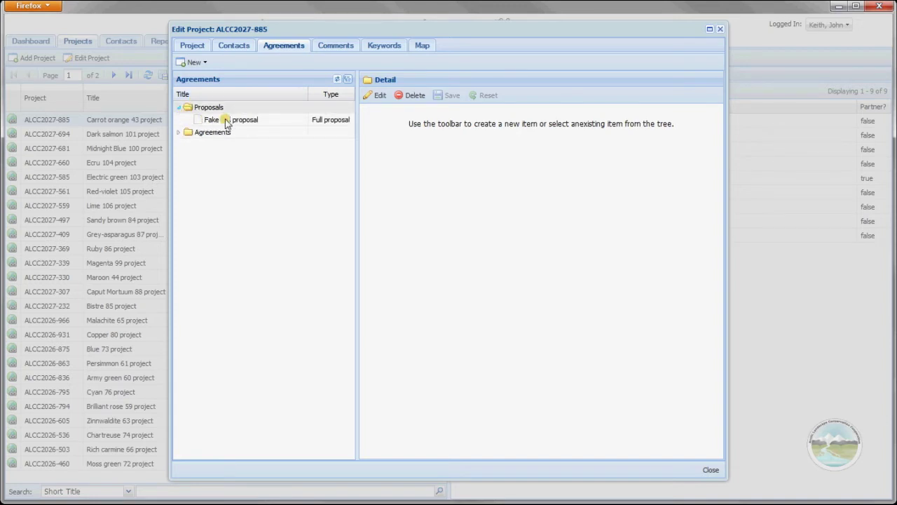
{"action": "left_click", "coordinate": [226, 121]}
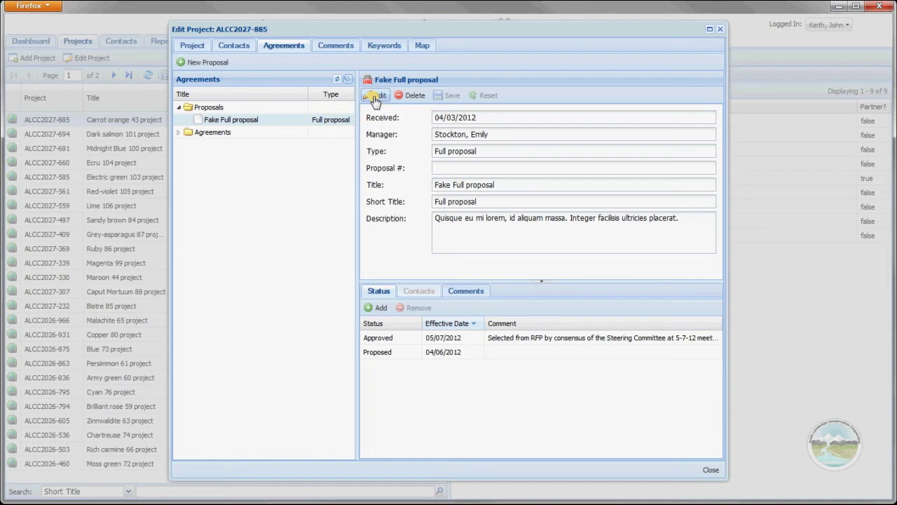
{"action": "left_click", "coordinate": [376, 98]}
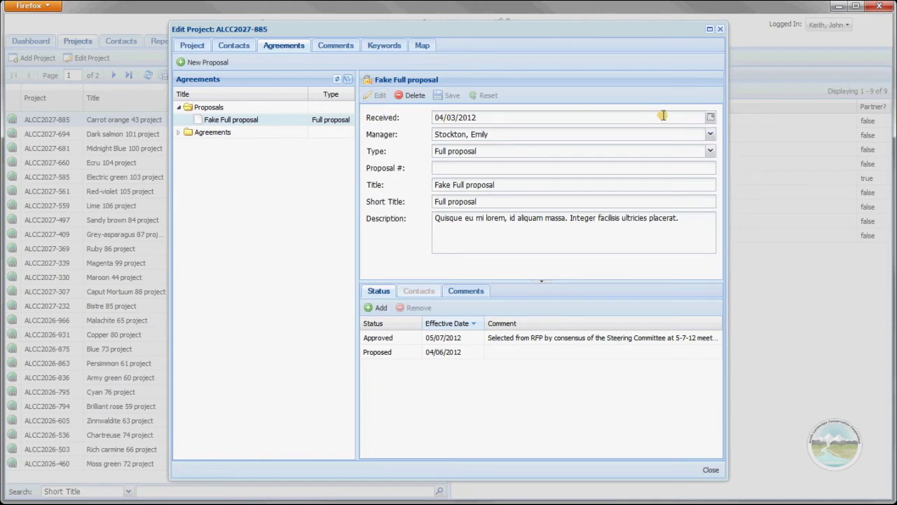
{"action": "left_click", "coordinate": [710, 119]}
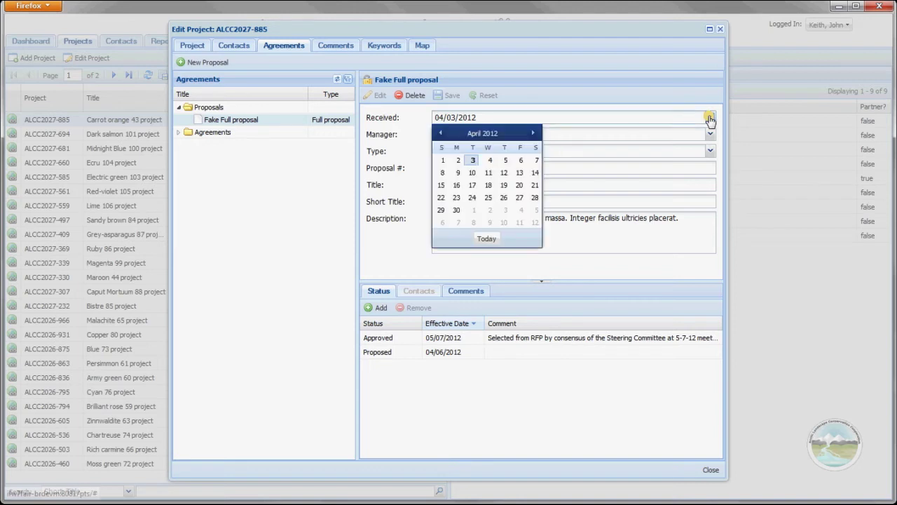
{"action": "left_click", "coordinate": [521, 160]}
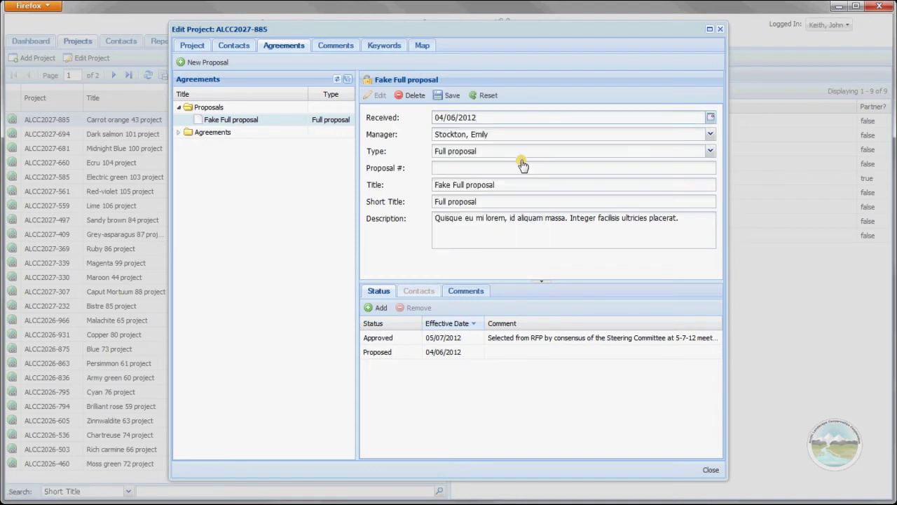
Step: Start a new status entry for the Fake Full proposal with the status Cancelled
{"action": "left_click", "coordinate": [377, 307]}
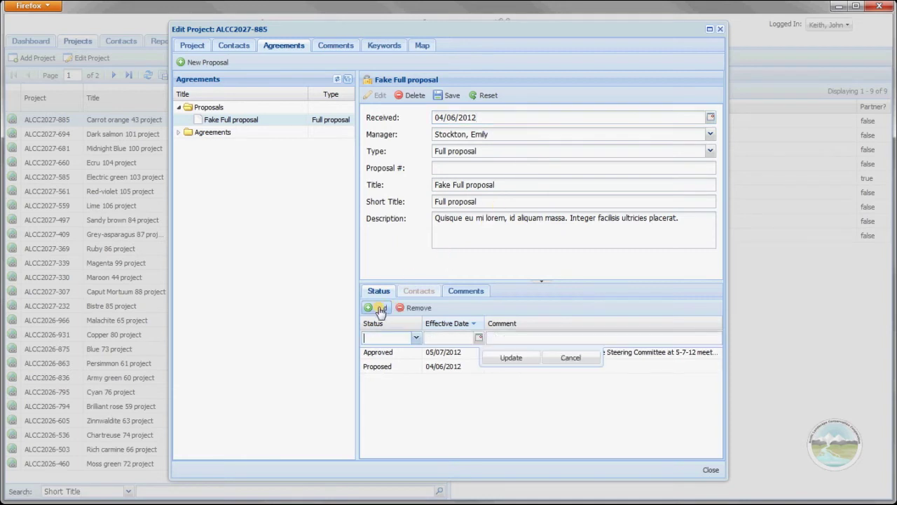
{"action": "left_click", "coordinate": [416, 337]}
{"action": "left_click", "coordinate": [405, 352]}
Step: Expand the whole agreements tree and view the Fake Intra-agency agreement, Final Study Plan, Do something task, both funds and the modification
{"action": "left_click", "coordinate": [347, 79]}
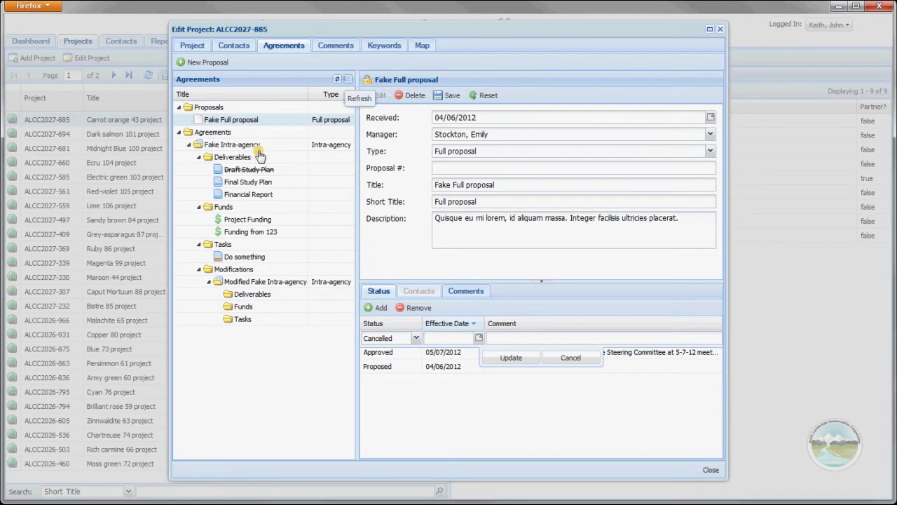
{"action": "left_click", "coordinate": [255, 153]}
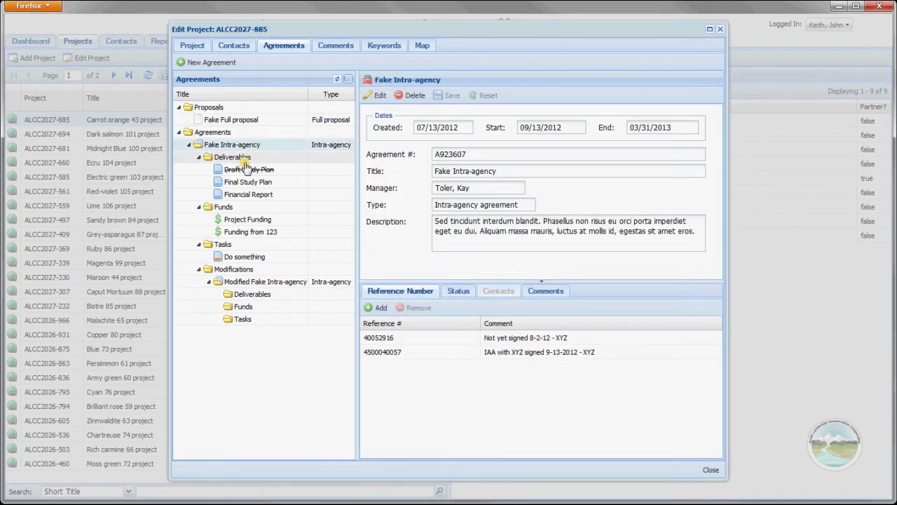
{"action": "left_click", "coordinate": [246, 182]}
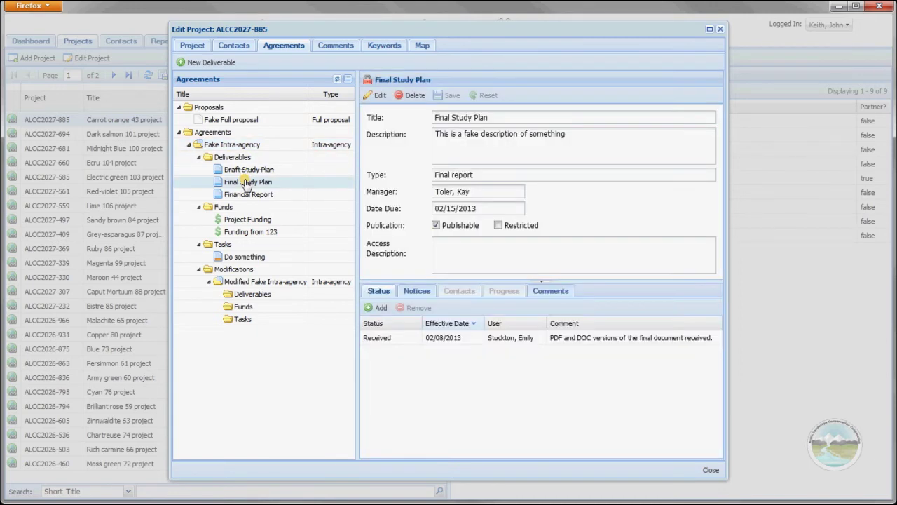
{"action": "left_click", "coordinate": [243, 258]}
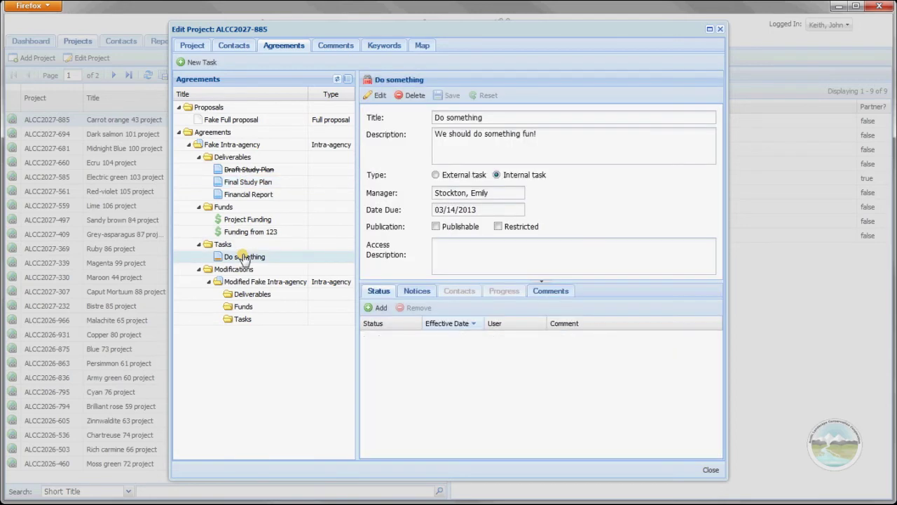
{"action": "left_click", "coordinate": [244, 221]}
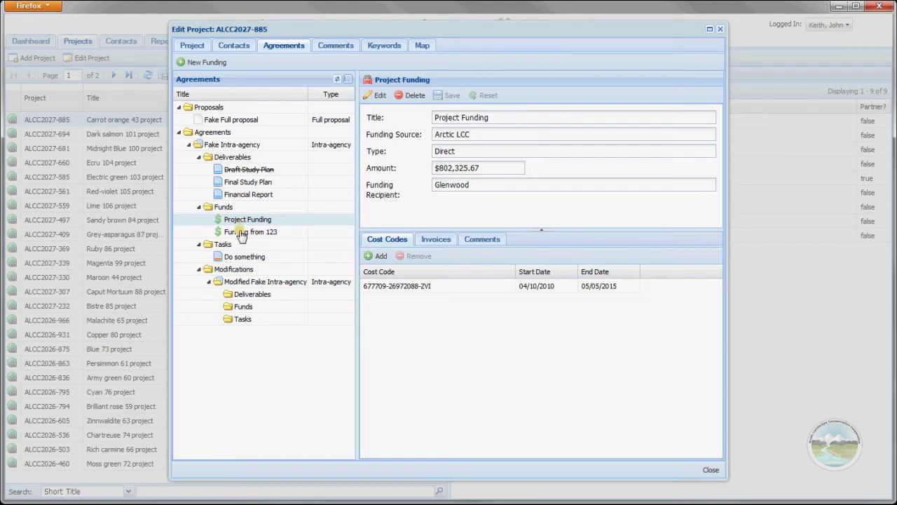
{"action": "left_click", "coordinate": [241, 235]}
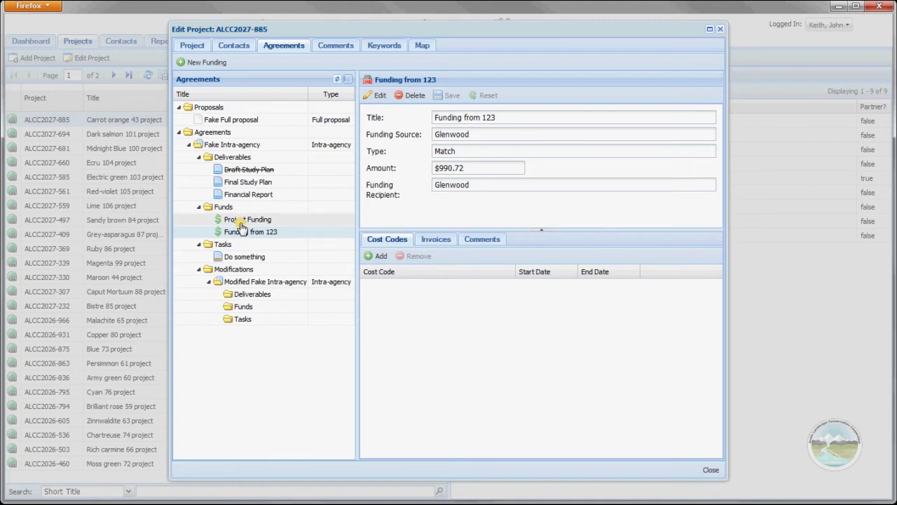
{"action": "left_click", "coordinate": [236, 283]}
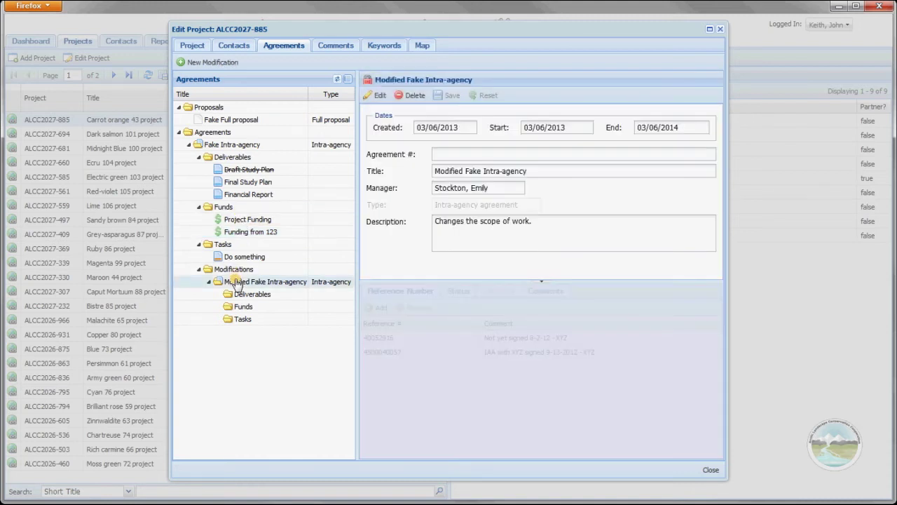
Step: Copy the Final Study Plan deliverable into the Deliverables of the Modified Fake Intra-agency modification, cancelling the original
{"action": "left_click", "coordinate": [246, 182]}
{"action": "left_click_drag", "start_coordinate": [255, 232], "coordinate": [244, 298]}
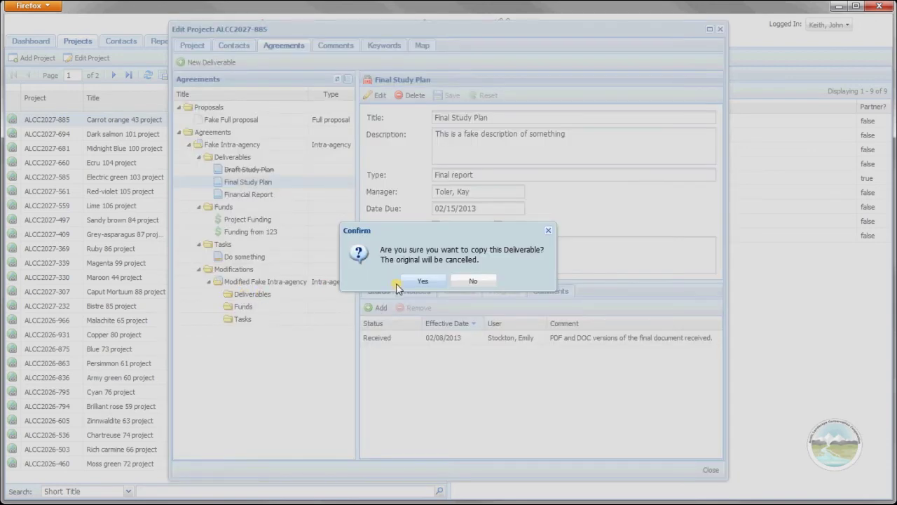
{"action": "left_click", "coordinate": [419, 281]}
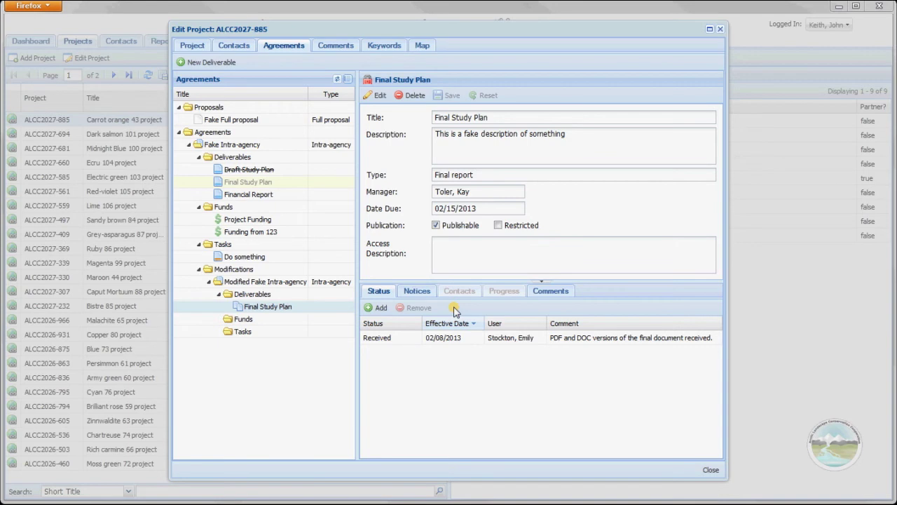
Step: Add a new project comment with the text "Comment"
{"action": "left_click", "coordinate": [337, 48]}
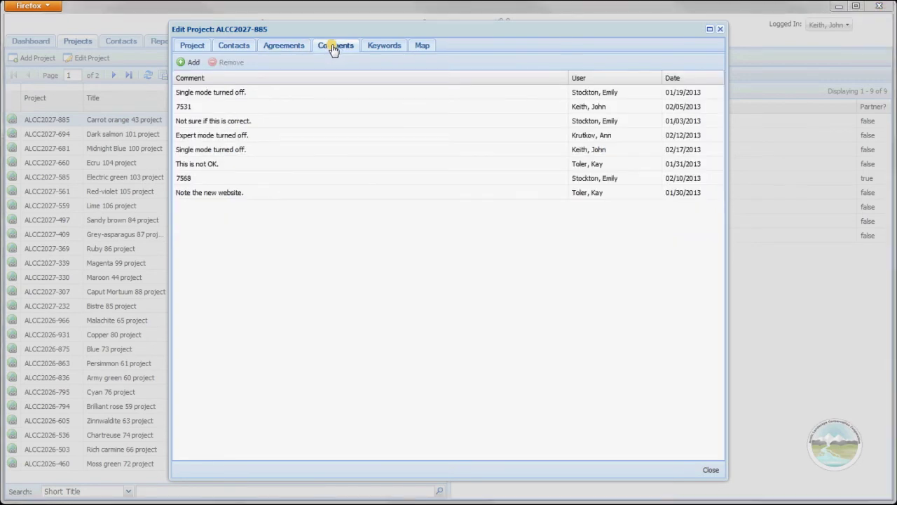
{"action": "left_click", "coordinate": [188, 62]}
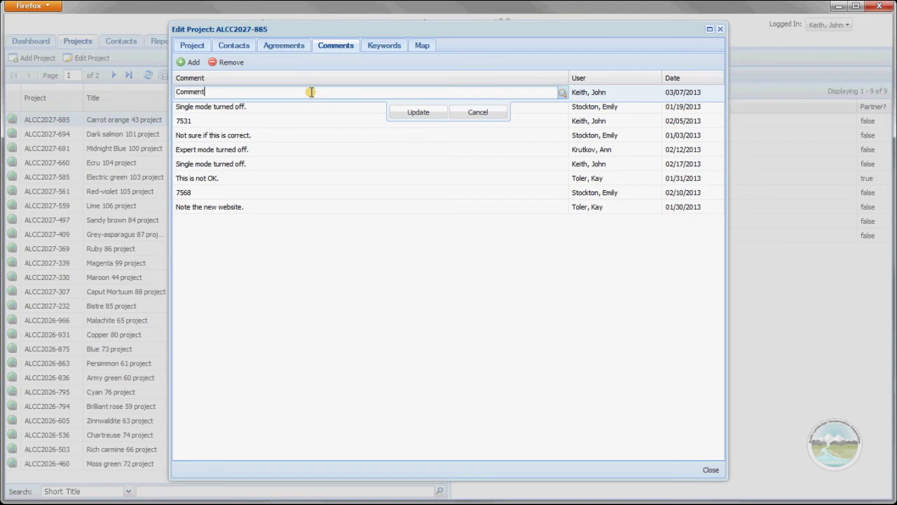
{"action": "left_click", "coordinate": [411, 113]}
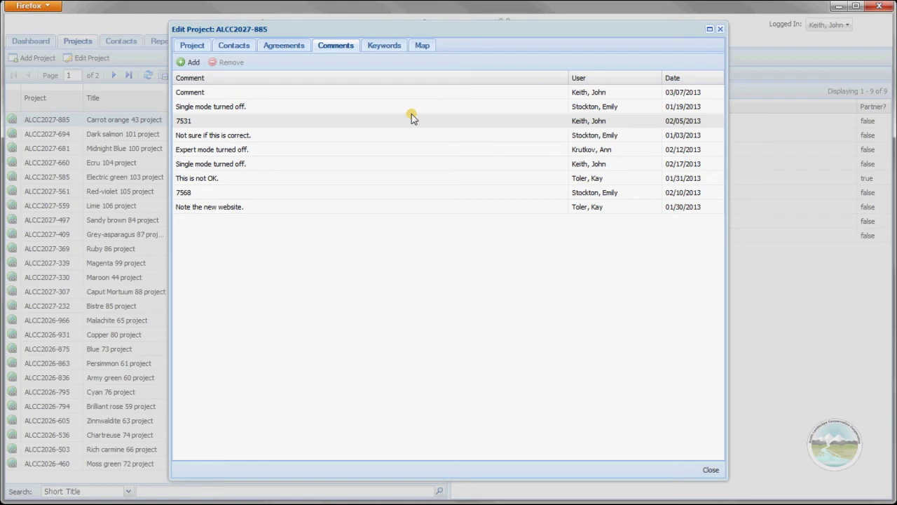
Step: Open the project's keywords and expand the Science Keywords tree through Earth Science and Atmosphere to Aerosols
{"action": "left_click", "coordinate": [386, 46]}
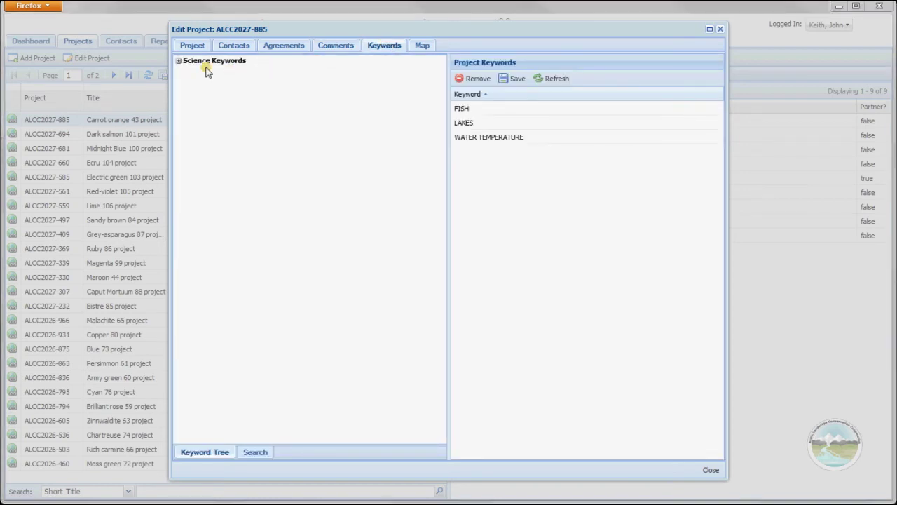
{"action": "left_click", "coordinate": [178, 63]}
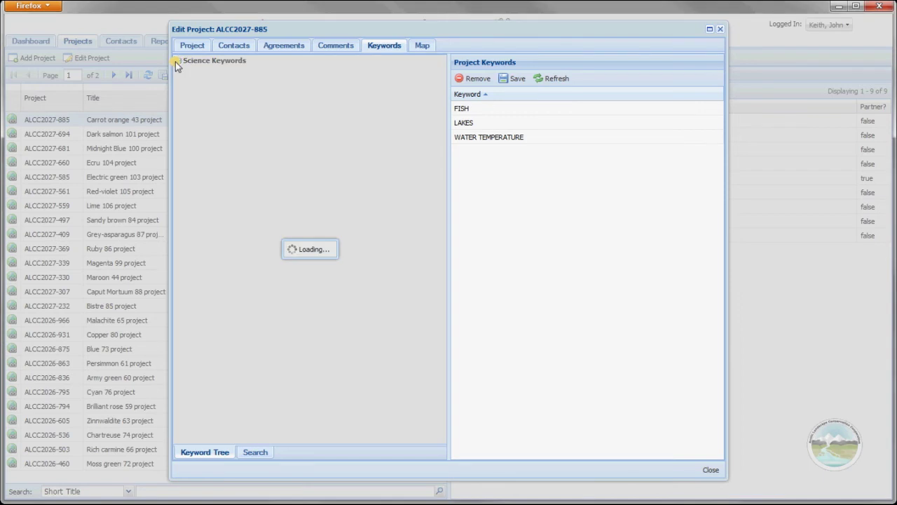
{"action": "left_click", "coordinate": [188, 71]}
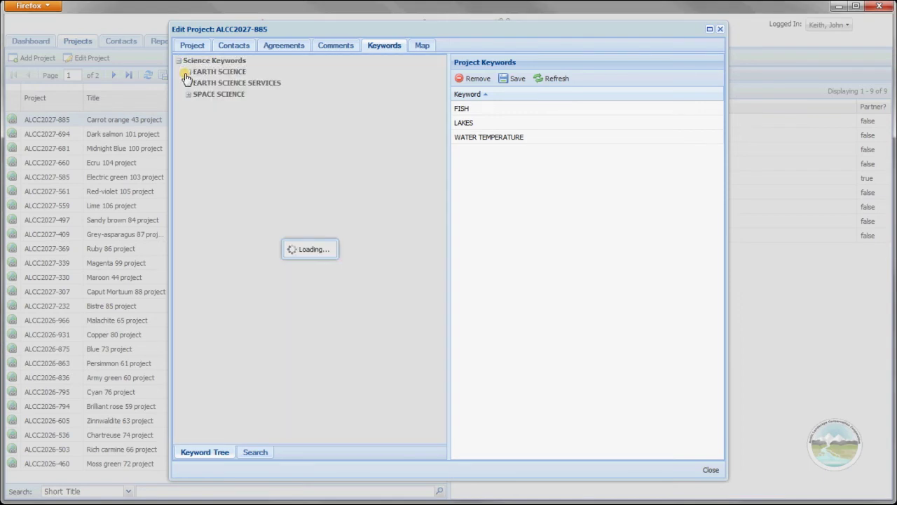
{"action": "left_click", "coordinate": [197, 94]}
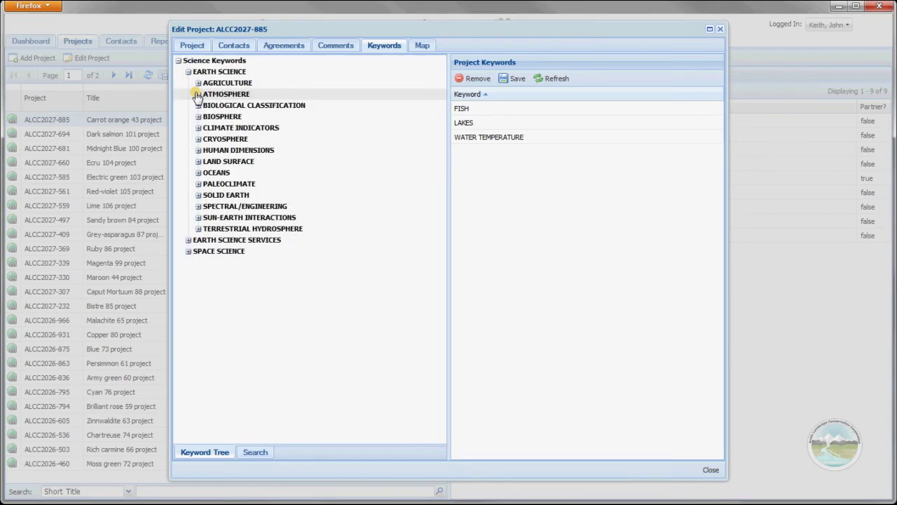
{"action": "left_click", "coordinate": [208, 106]}
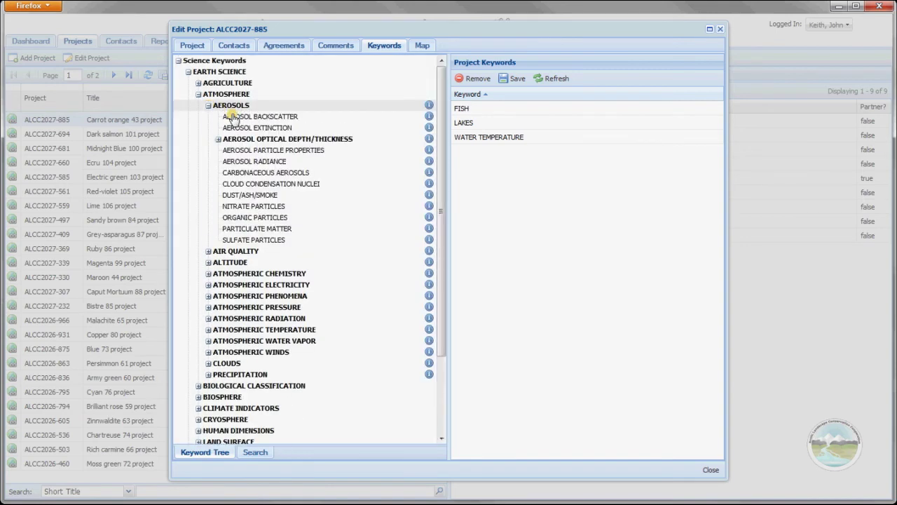
Step: Add Aerosol Backscatter and Aerosol Particle Properties to the project keywords, and view the Aerosol Optical Depth/Thickness definition
{"action": "left_click_drag", "start_coordinate": [236, 119], "coordinate": [305, 121]}
{"action": "left_click_drag", "start_coordinate": [494, 149], "coordinate": [506, 147]}
{"action": "left_click", "coordinate": [307, 151]}
{"action": "left_click_drag", "start_coordinate": [474, 164], "coordinate": [486, 164]}
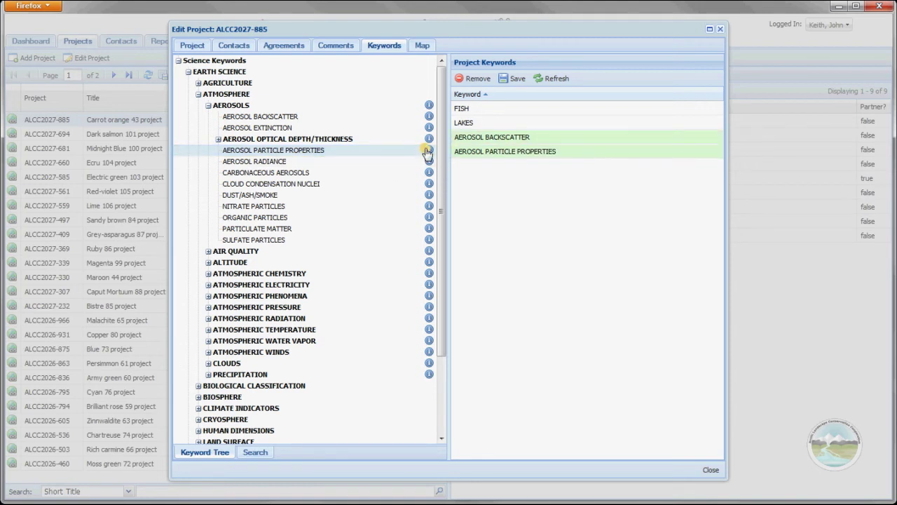
{"action": "mouse_move", "coordinate": [427, 154]}
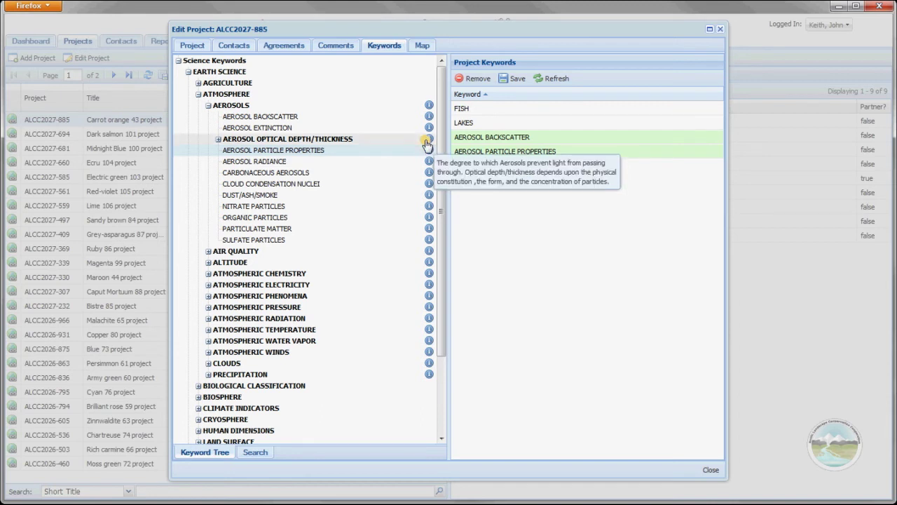
Step: Search the science keywords by the Keyword field for terms starting with "eco"
{"action": "left_click", "coordinate": [256, 452]}
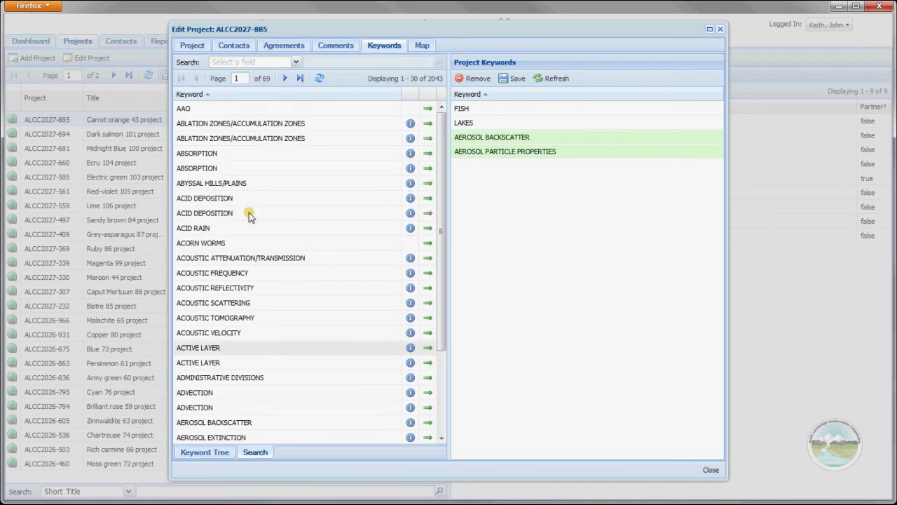
{"action": "left_click", "coordinate": [296, 63]}
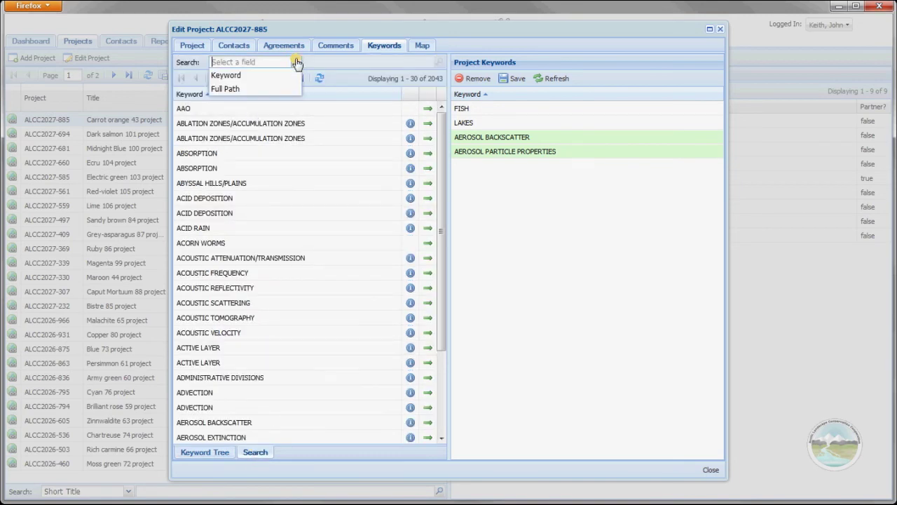
{"action": "left_click", "coordinate": [291, 75]}
{"action": "left_click", "coordinate": [317, 62]}
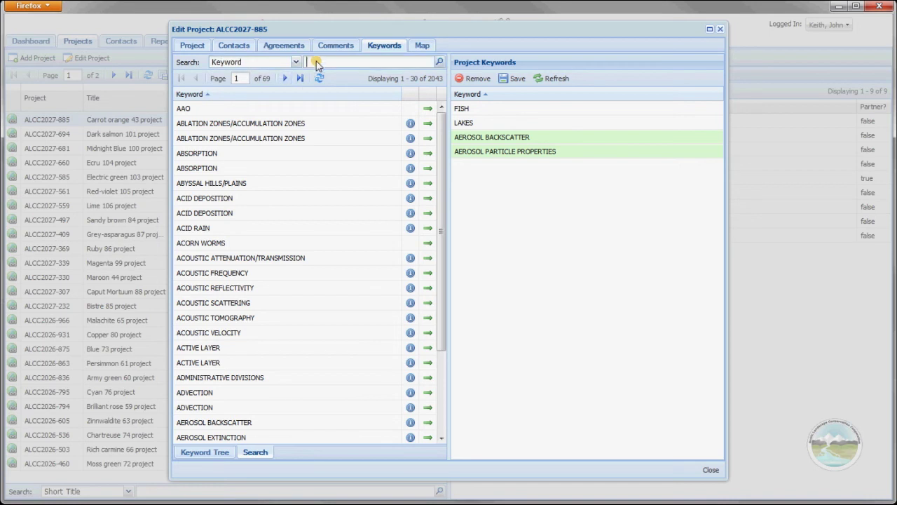
{"action": "type", "text": "e"}
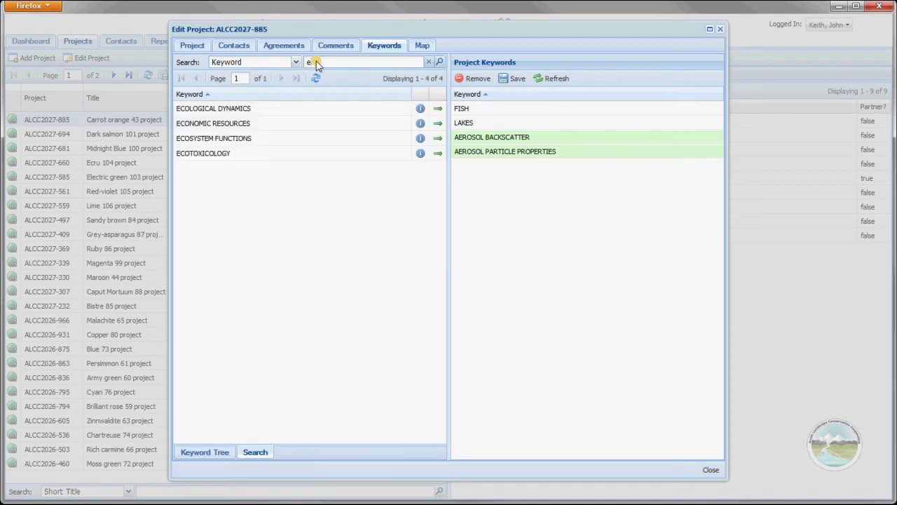
Step: Complete the "eco" keyword search and add two points to the project map in the sea northwest of the area of interest
{"action": "type", "text": "co"}
{"action": "left_click", "coordinate": [420, 47]}
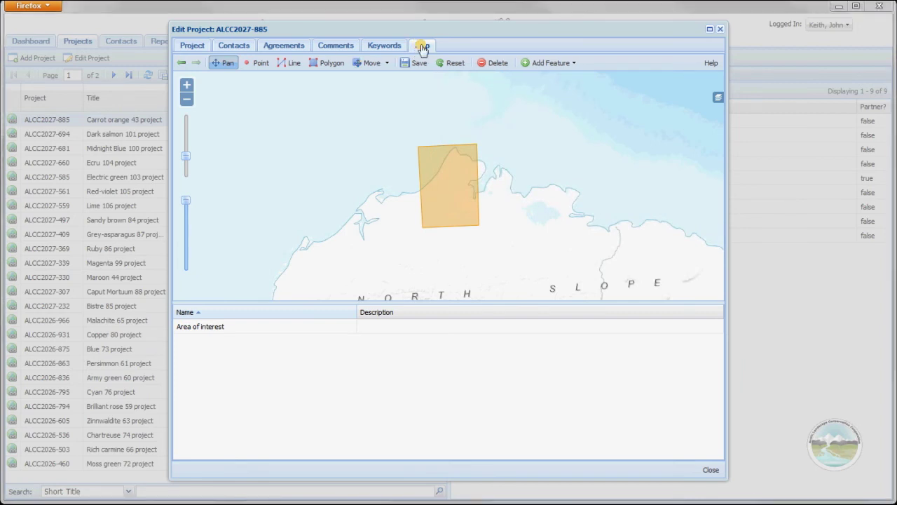
{"action": "left_click", "coordinate": [262, 63]}
{"action": "left_click", "coordinate": [281, 95]}
{"action": "left_click", "coordinate": [274, 127]}
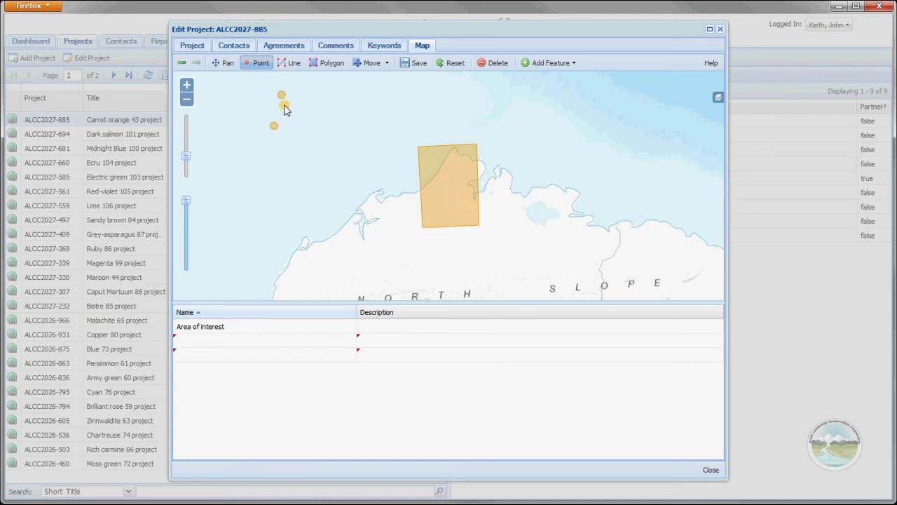
Step: Draw a three-segment zigzag line on the map between the two points and the area of interest
{"action": "left_click", "coordinate": [293, 63]}
{"action": "left_click", "coordinate": [344, 89]}
{"action": "double_click", "coordinate": [325, 115]}
{"action": "left_click", "coordinate": [363, 147]}
{"action": "double_click", "coordinate": [326, 163]}
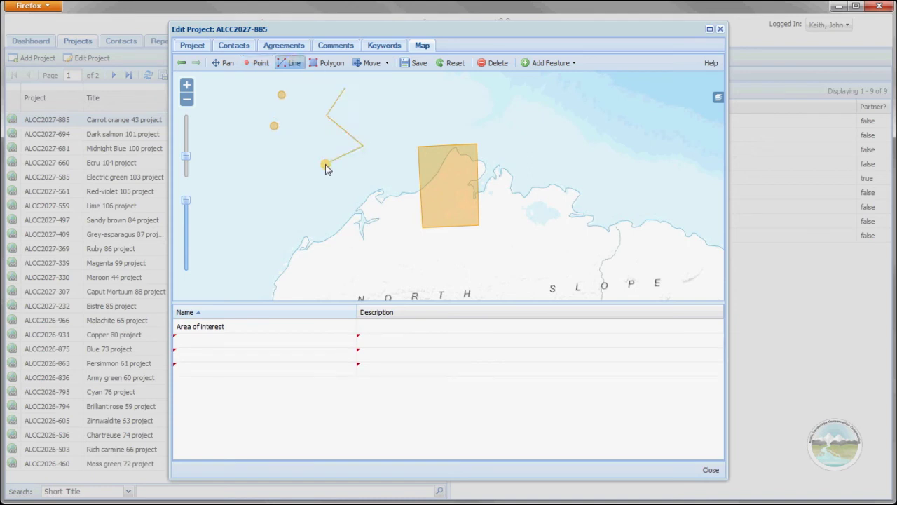
Step: Modify the area of interest polygon by pulling the midpoint of its east edge outward into a new corner
{"action": "left_click", "coordinate": [376, 64]}
{"action": "left_click", "coordinate": [386, 64]}
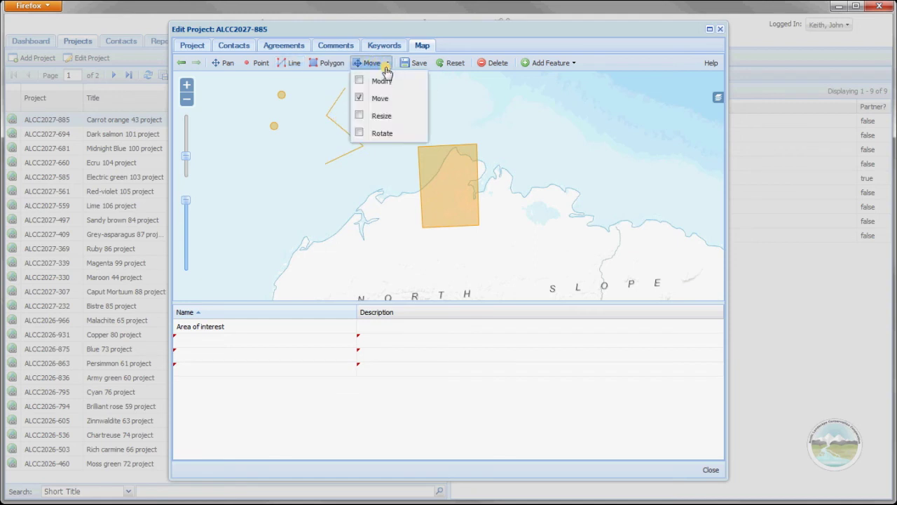
{"action": "left_click", "coordinate": [386, 82]}
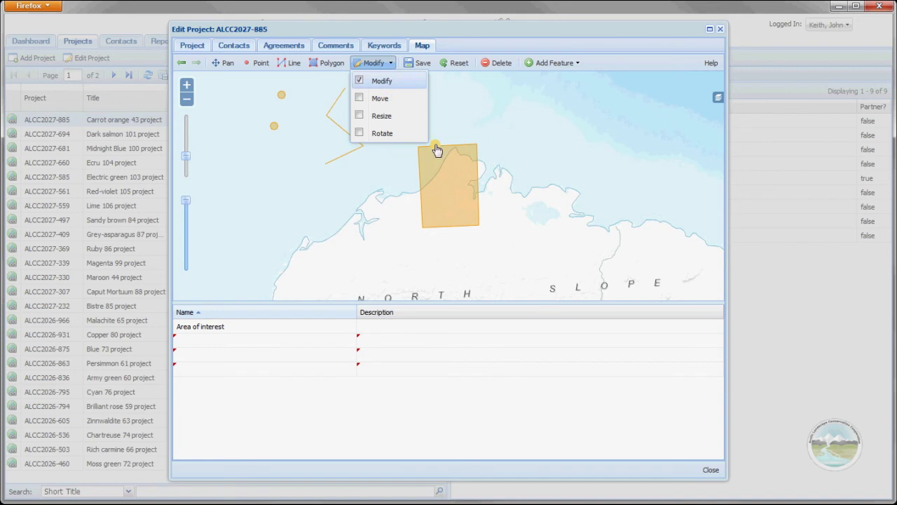
{"action": "left_click", "coordinate": [451, 170]}
{"action": "left_click_drag", "start_coordinate": [477, 184], "coordinate": [505, 172]}
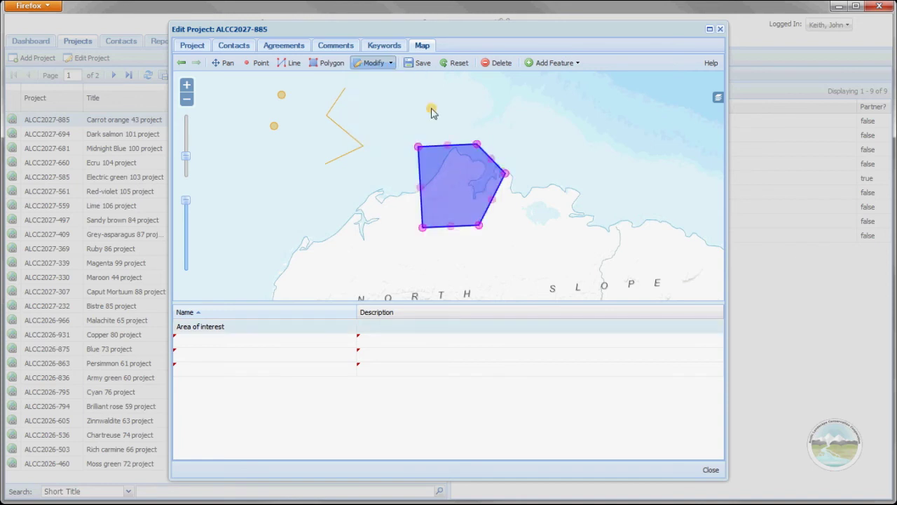
Step: Resize the area of interest polygon to make it noticeably larger on the map
{"action": "left_click", "coordinate": [394, 65]}
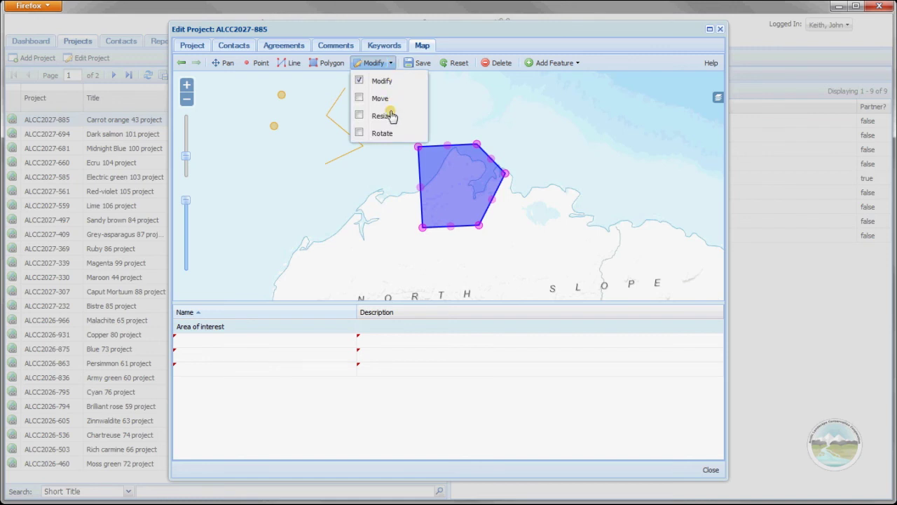
{"action": "left_click", "coordinate": [391, 117]}
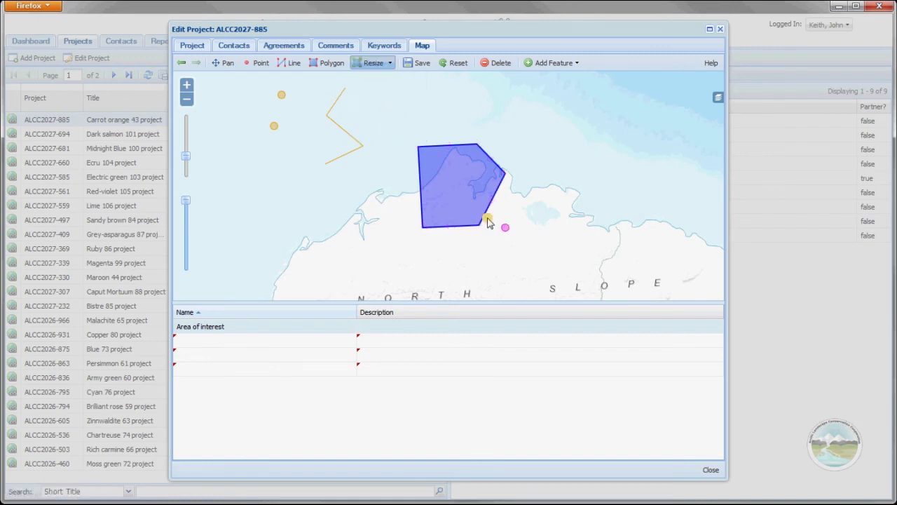
{"action": "left_click_drag", "start_coordinate": [504, 229], "coordinate": [552, 240]}
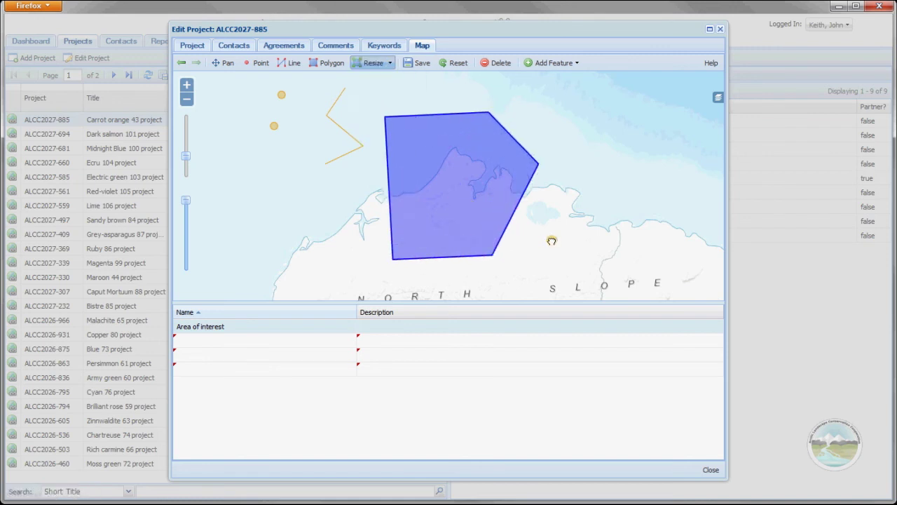
{"action": "left_click", "coordinate": [529, 210]}
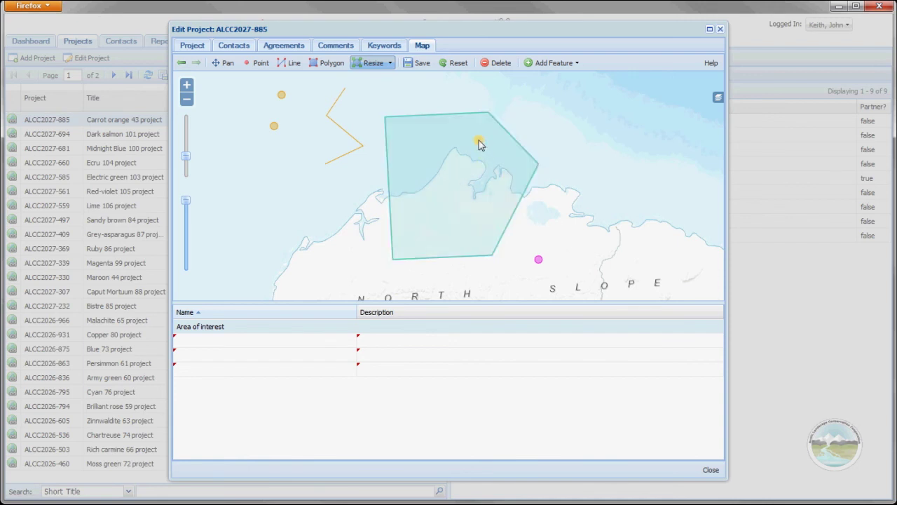
{"action": "left_click", "coordinate": [433, 145]}
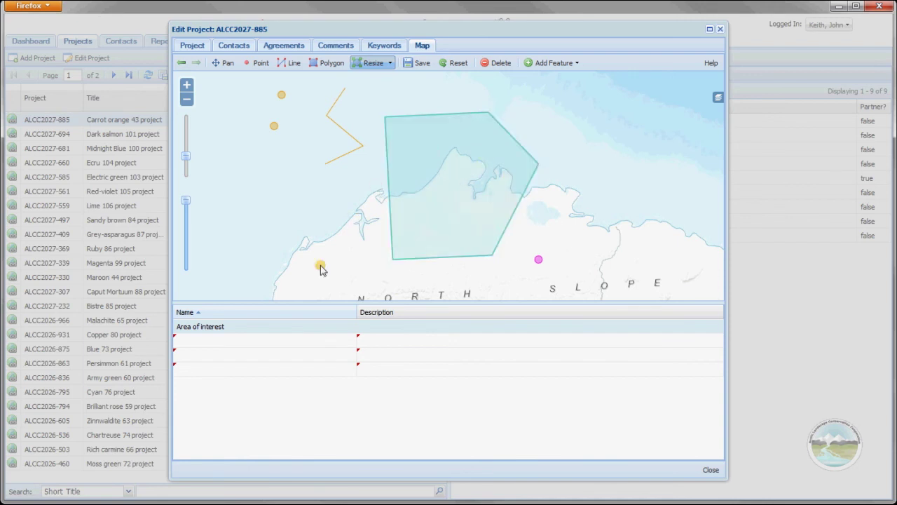
Step: Name the northern point feature "Test" and give it the description "A test"
{"action": "left_click", "coordinate": [273, 340]}
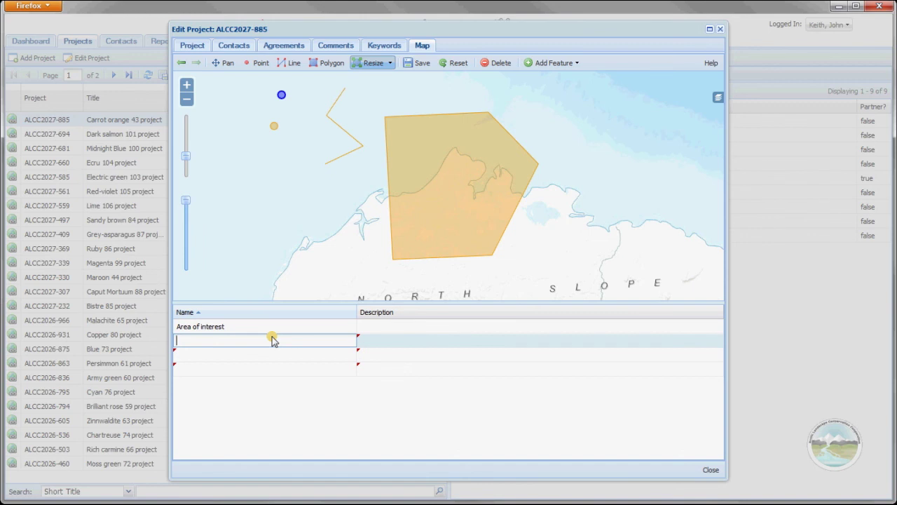
{"action": "left_click", "coordinate": [366, 340]}
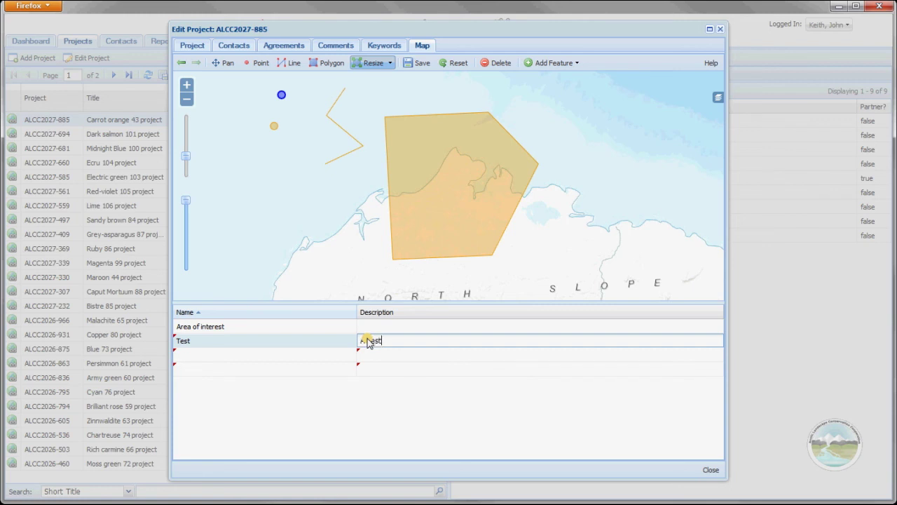
Step: Add the predefined State of Alaska feature to the project map and select its polygon
{"action": "left_click", "coordinate": [551, 63]}
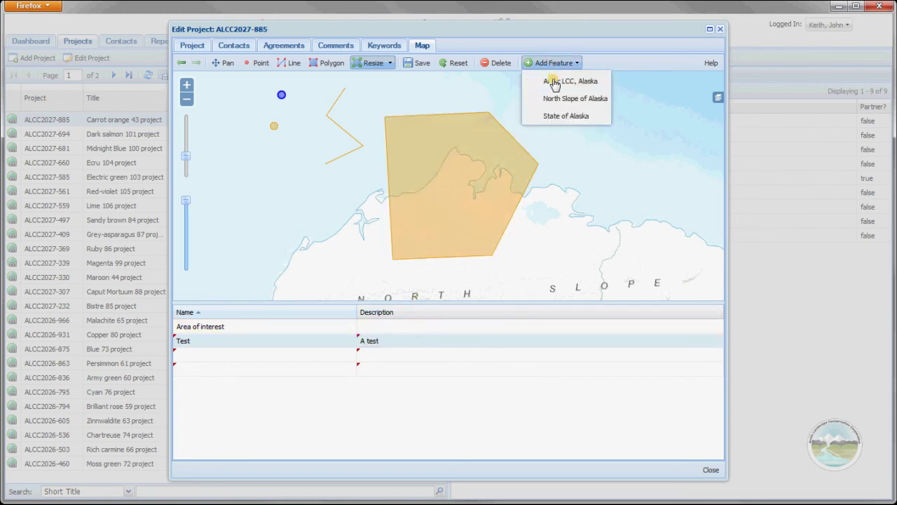
{"action": "left_click", "coordinate": [553, 116]}
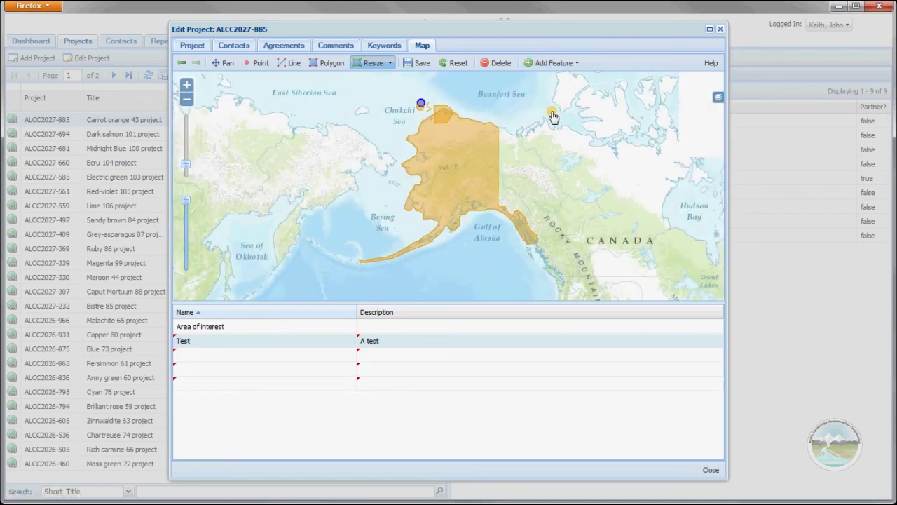
{"action": "left_click", "coordinate": [470, 149]}
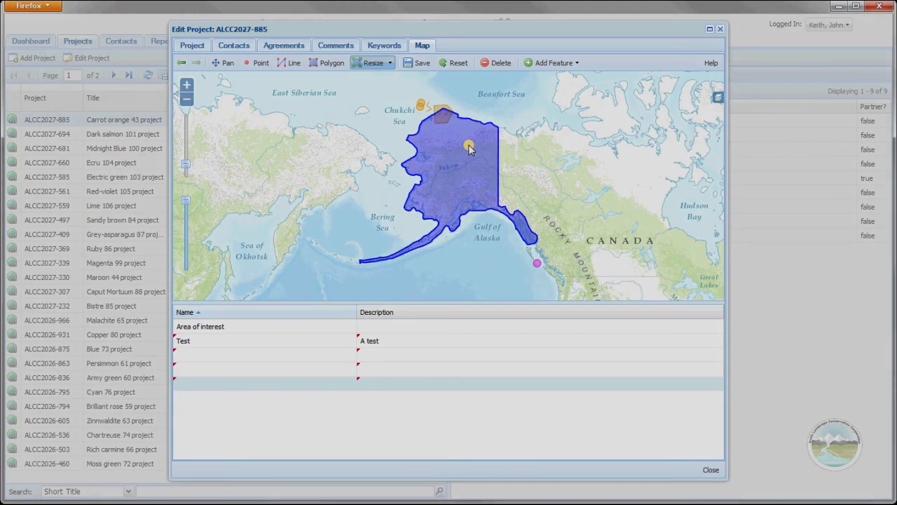